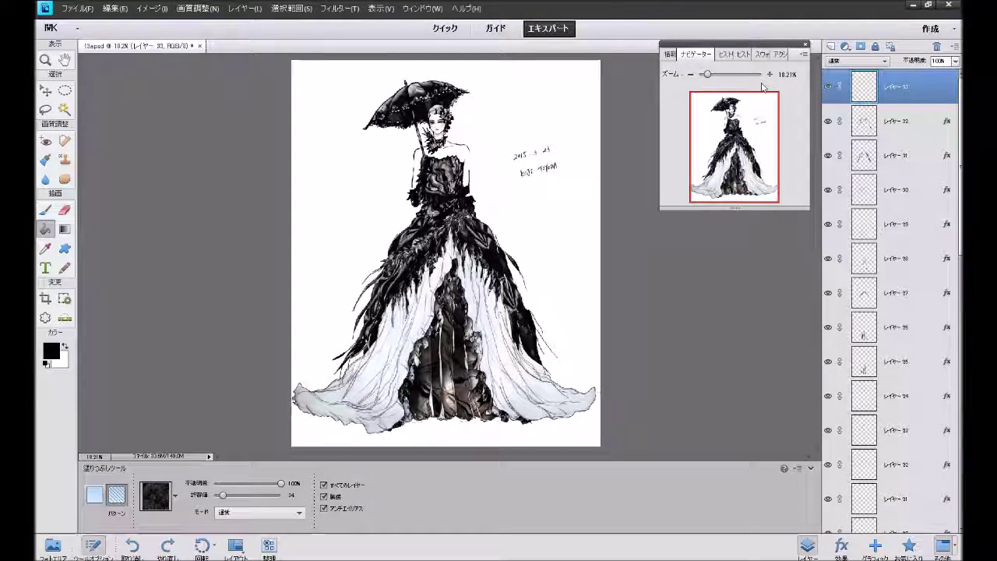
At 25% zoom, pattern-fill five white skirt strips on the left, centre and right.
key(ctrl+plus)
scroll(444, 257, down, 1)
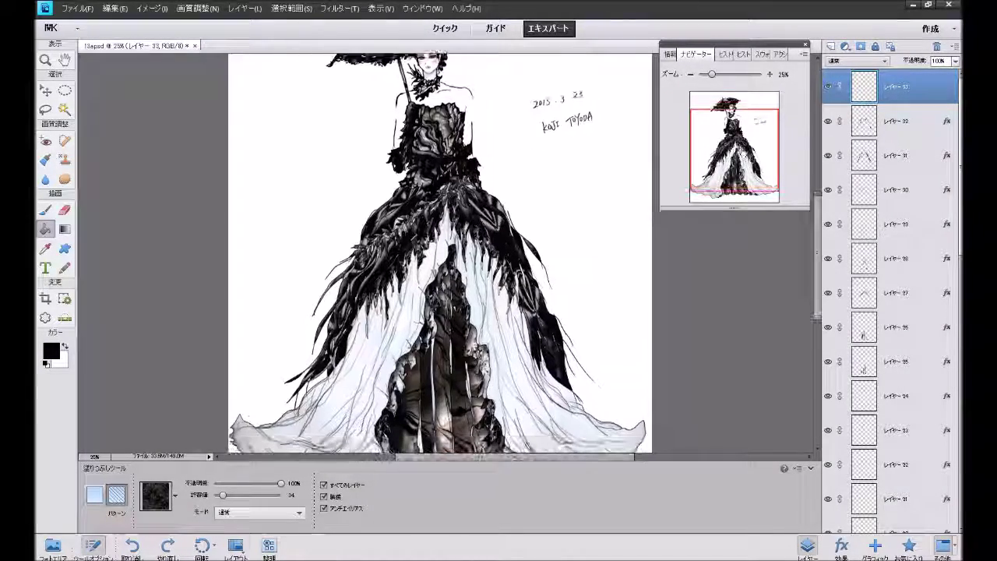
scroll(444, 257, down, 1)
scroll(444, 257, down, 1)
scroll(444, 257, down, 1)
scroll(436, 257, up, 1)
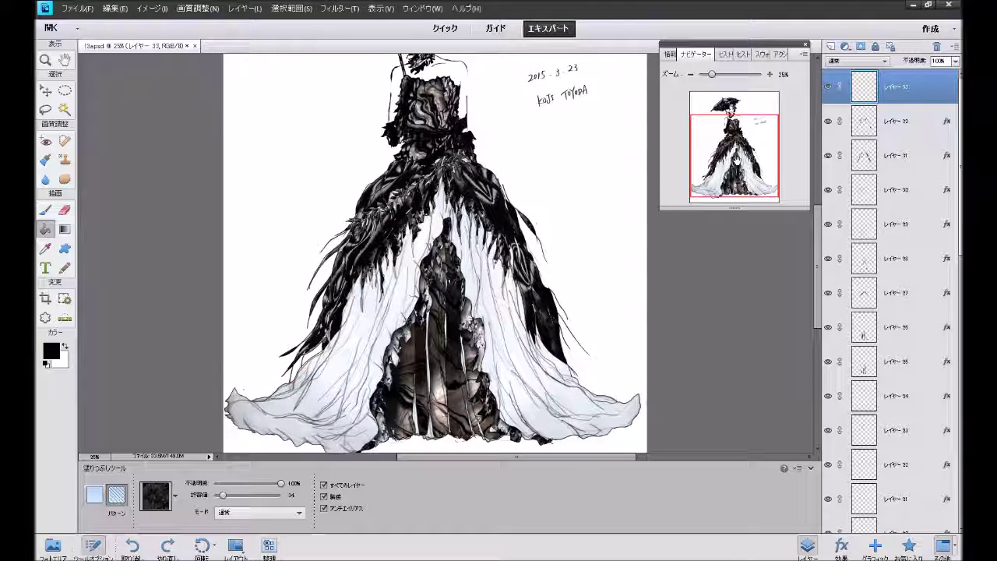
scroll(437, 257, down, 1)
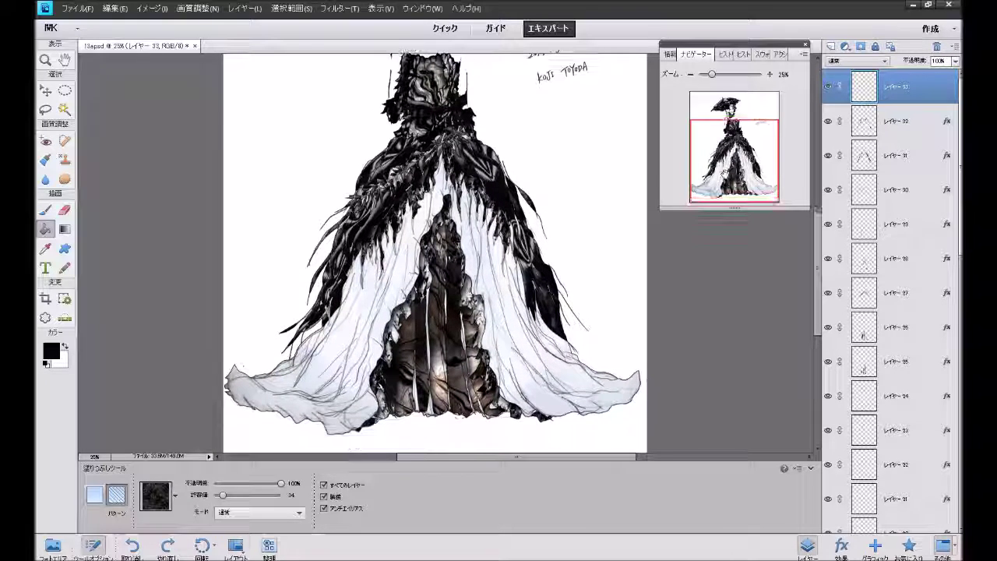
click(369, 339)
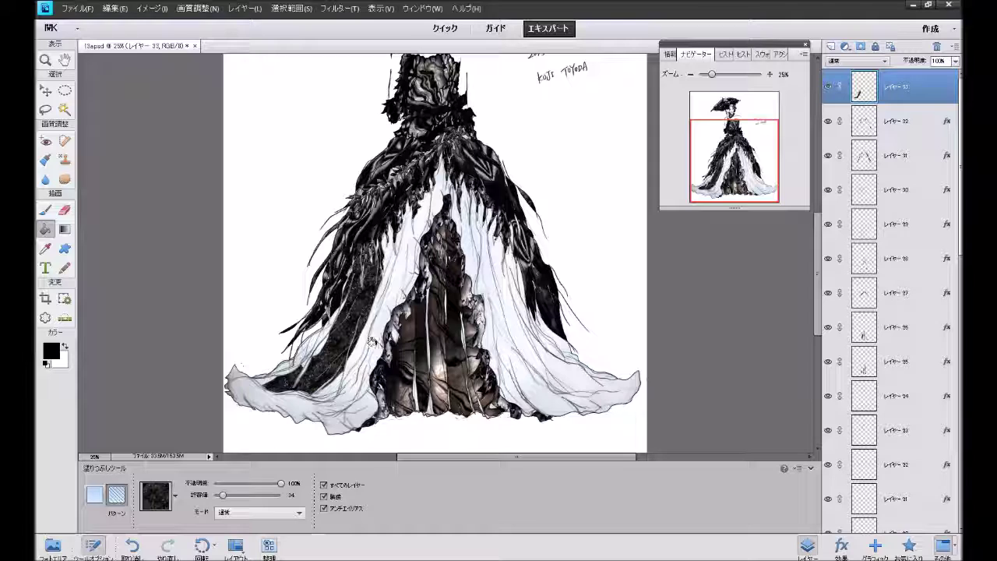
click(396, 284)
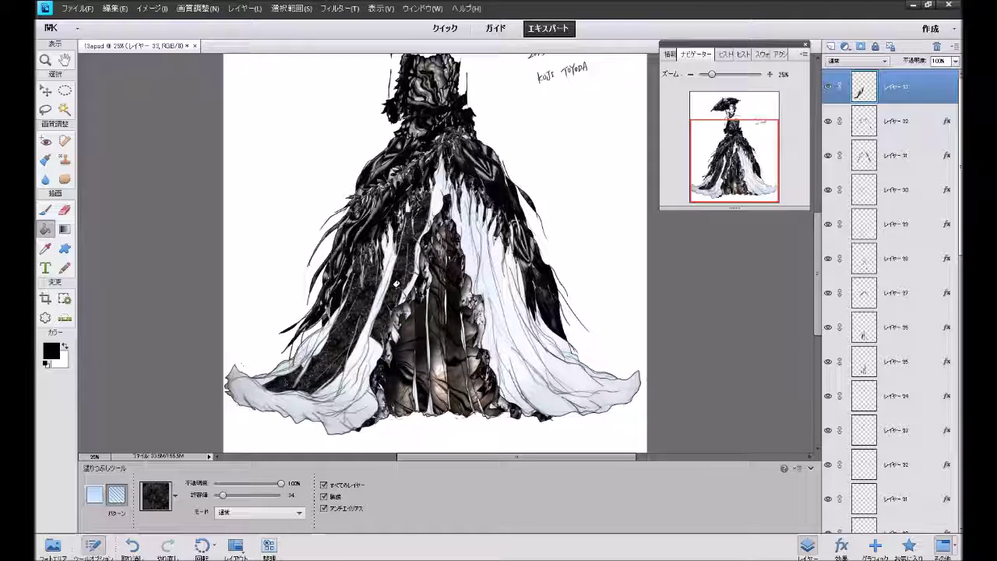
click(371, 356)
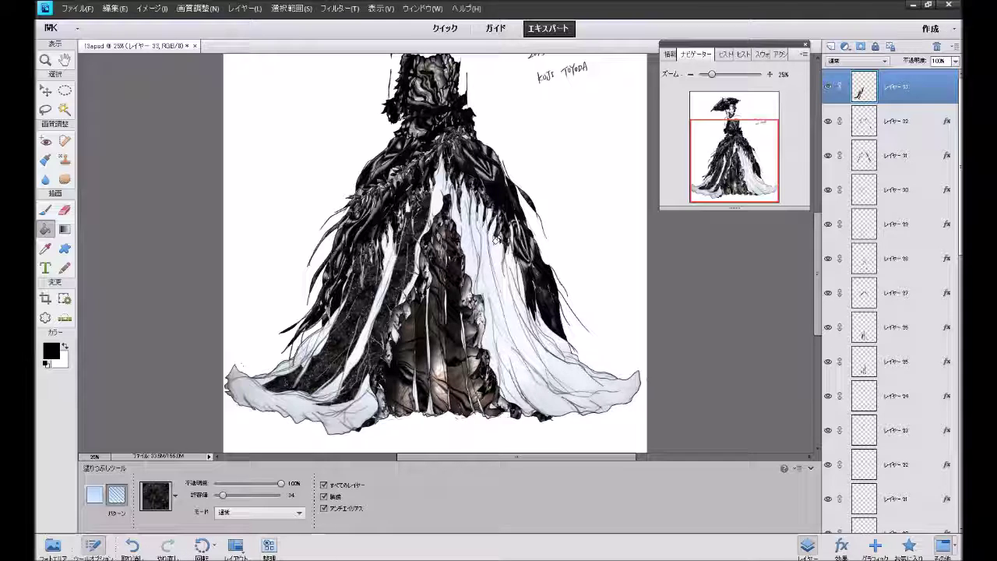
click(469, 237)
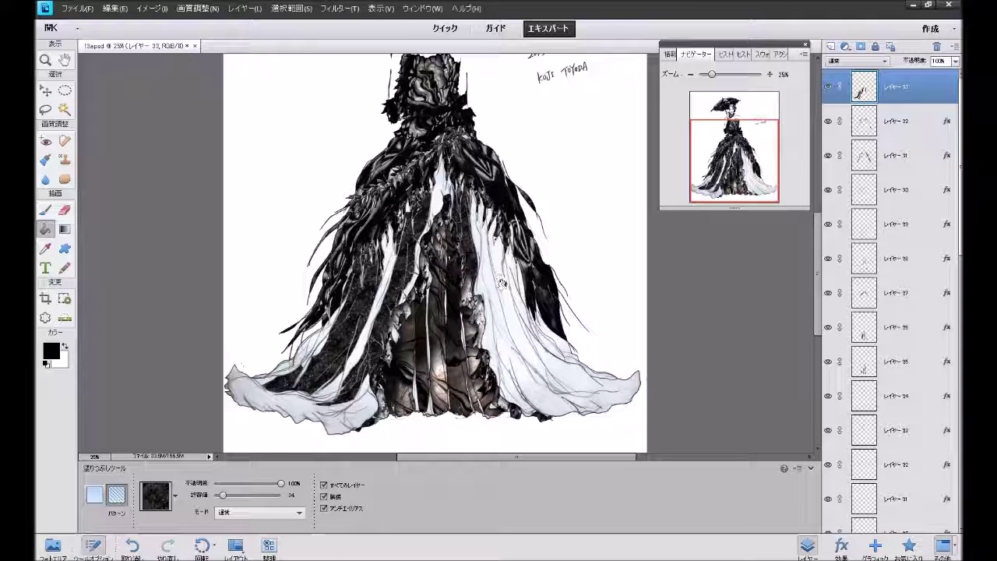
click(495, 323)
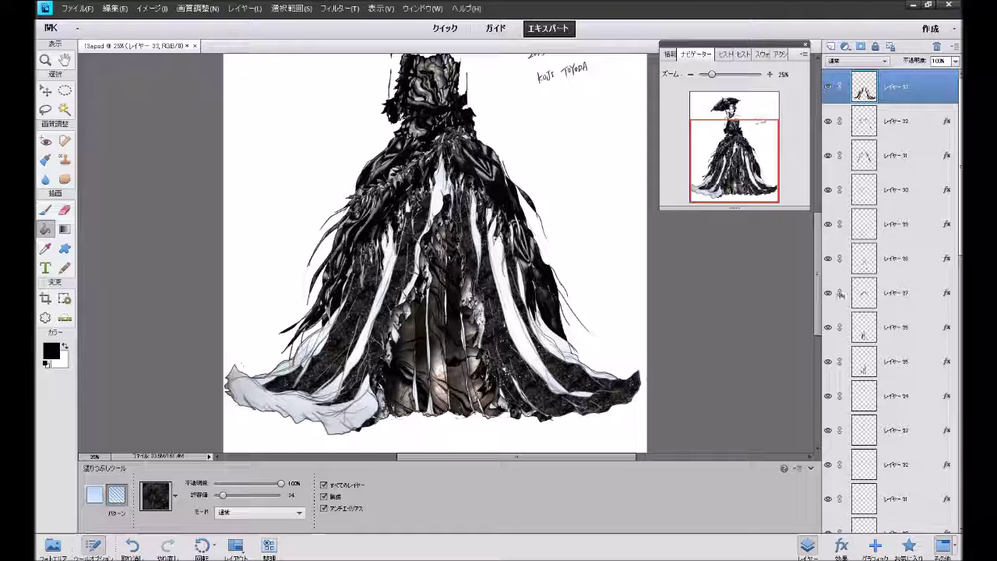
Try the 暗い darkening style on the skirt, undo it, and add empty layer 34.
click(909, 545)
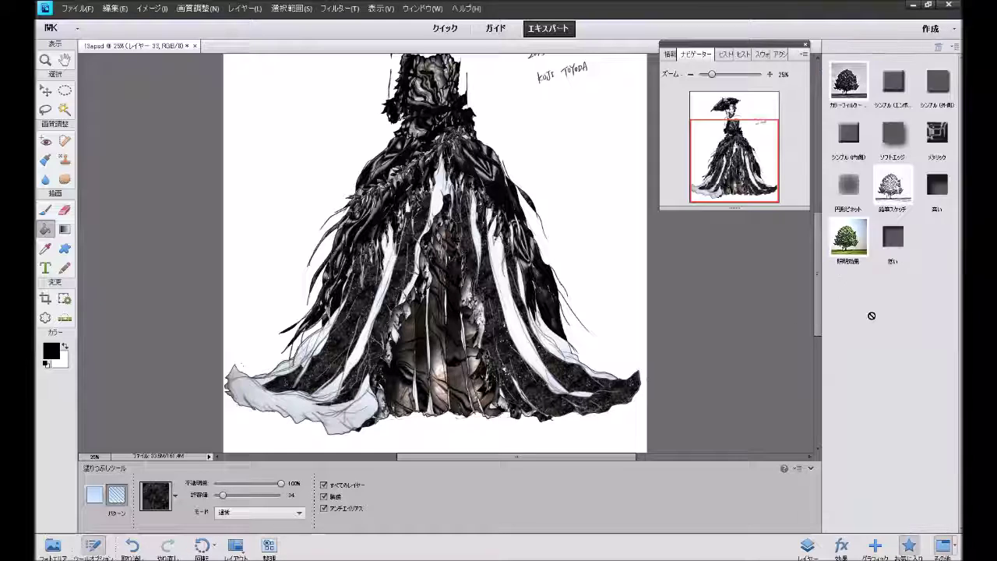
double_click(884, 237)
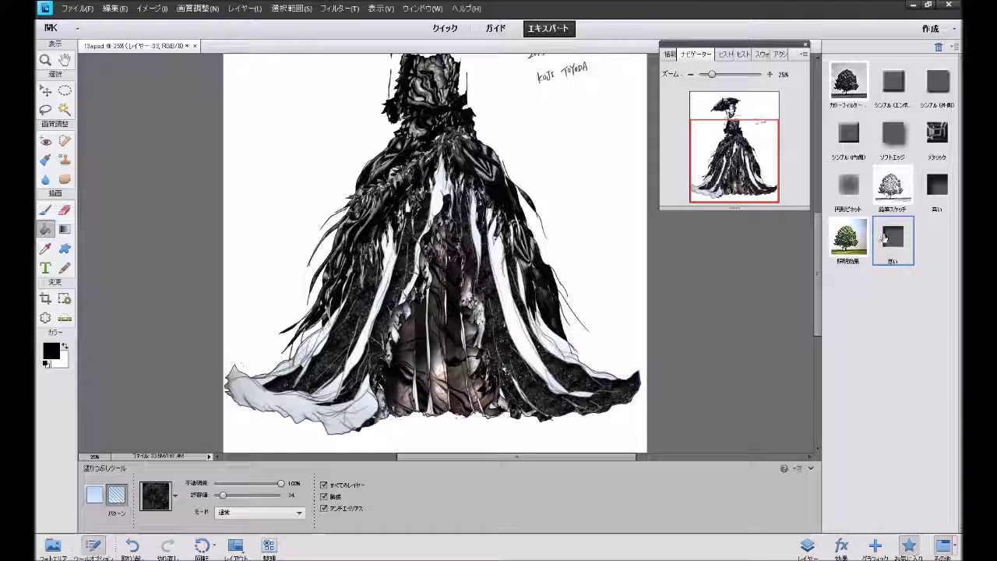
double_click(929, 189)
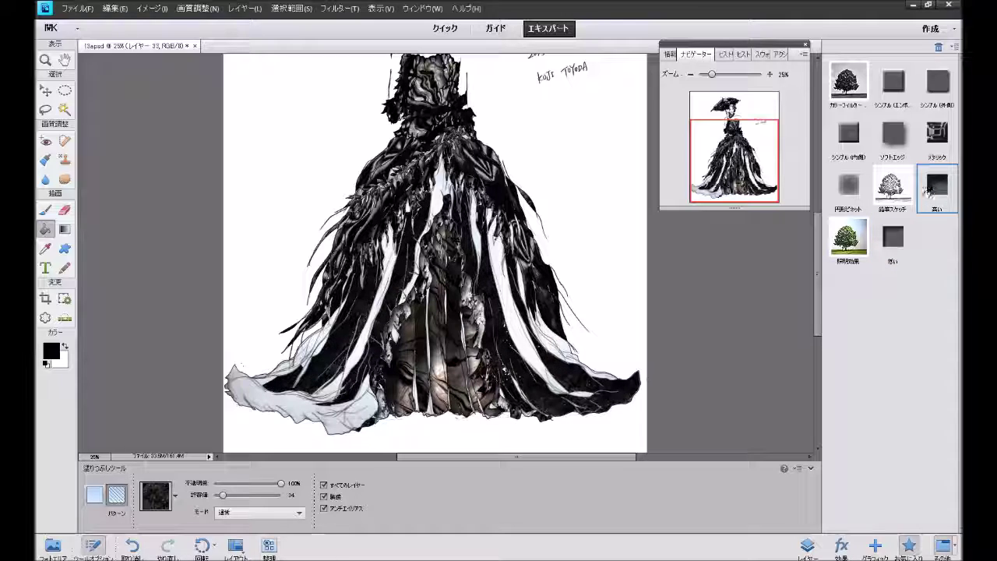
key(ctrl+z)
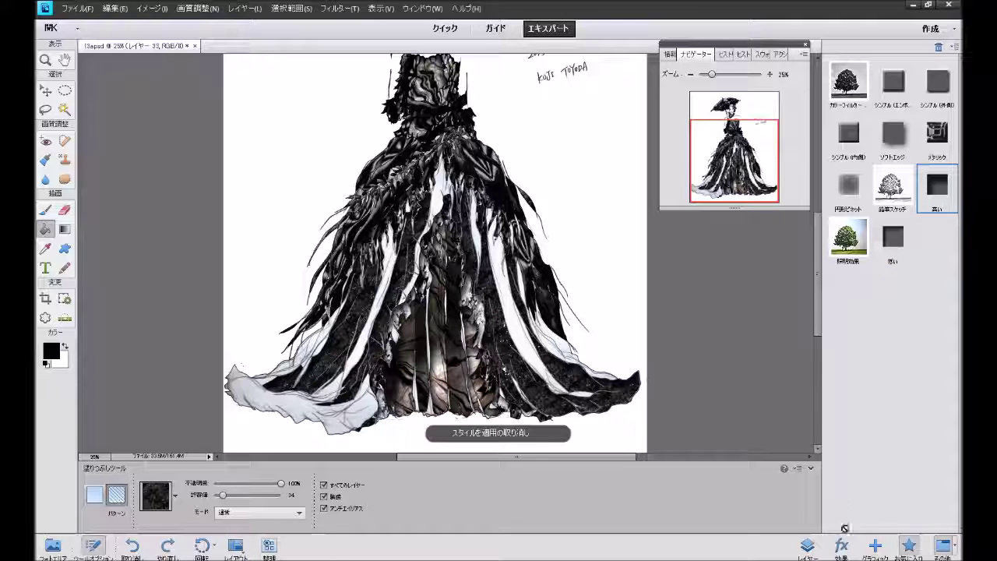
click(808, 545)
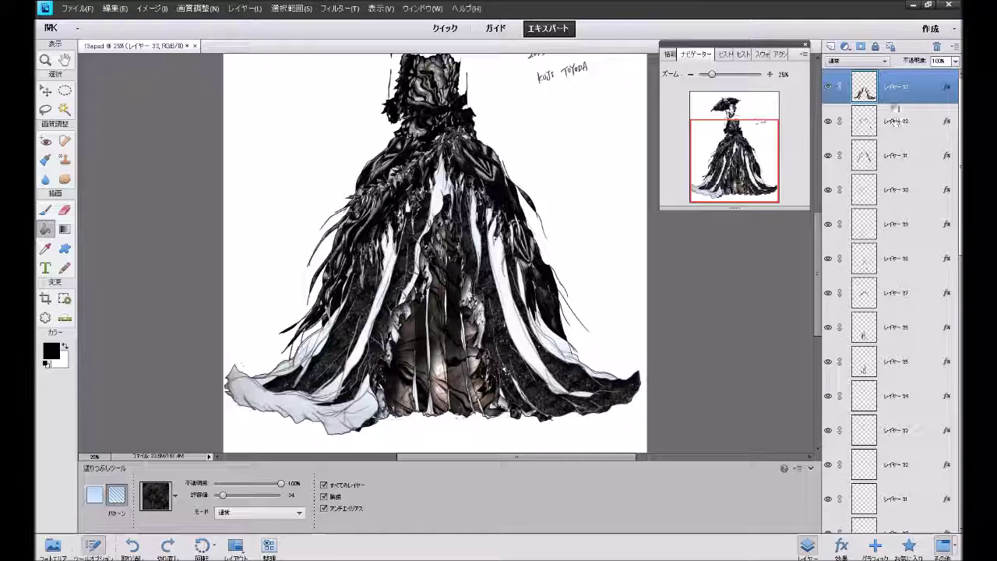
click(830, 48)
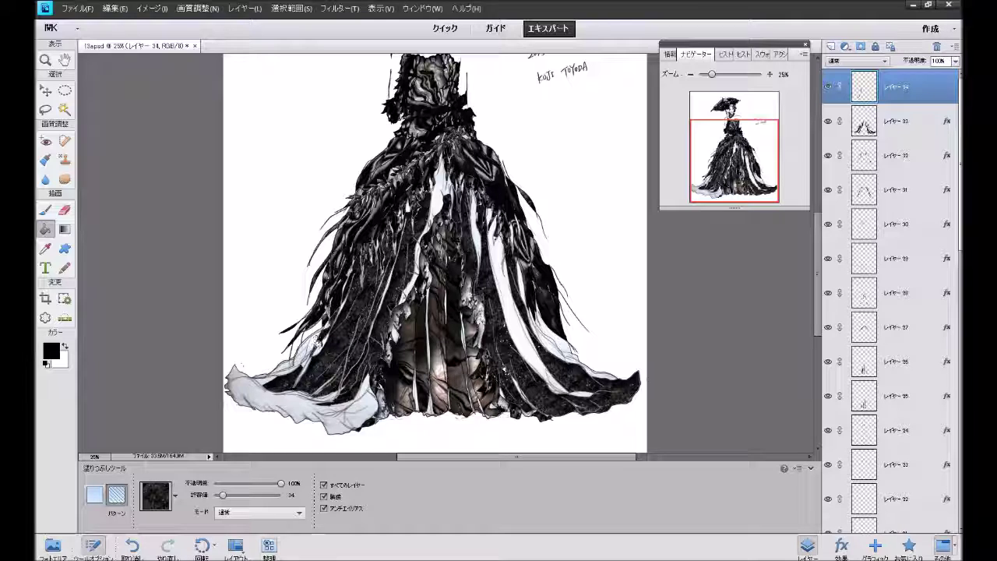
Pattern-fill seven small leftover white patches along the hem and skirt edges.
click(300, 361)
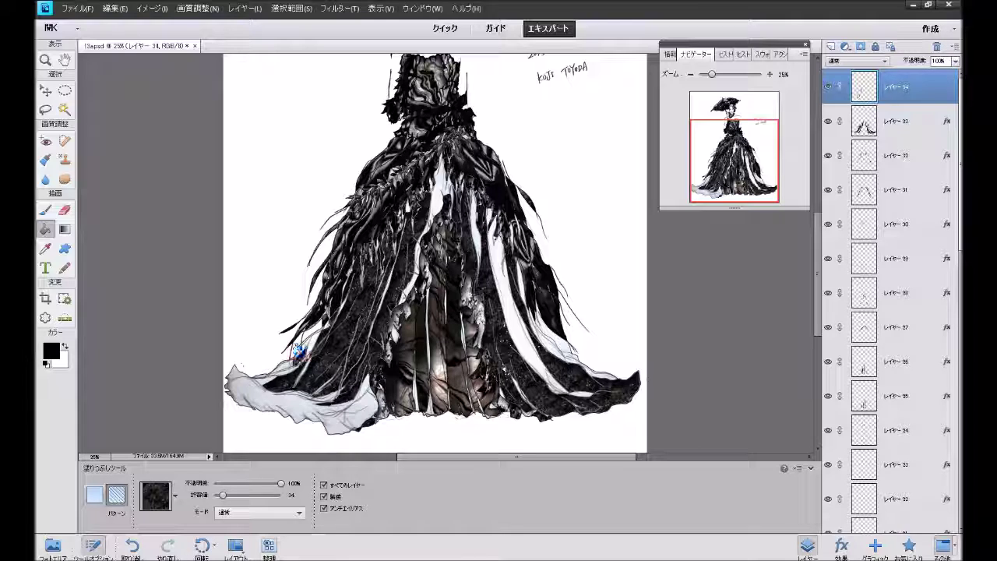
click(321, 321)
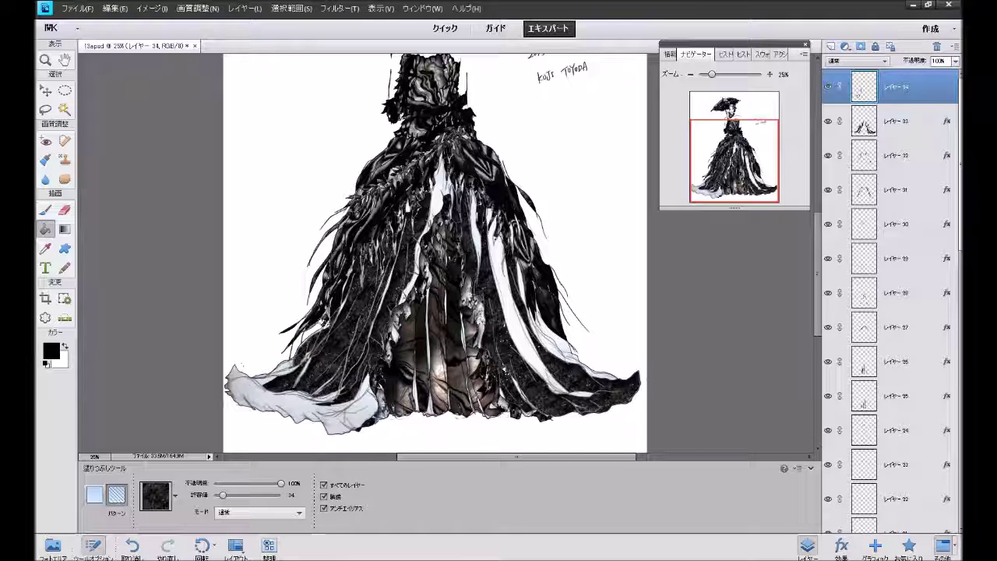
click(274, 372)
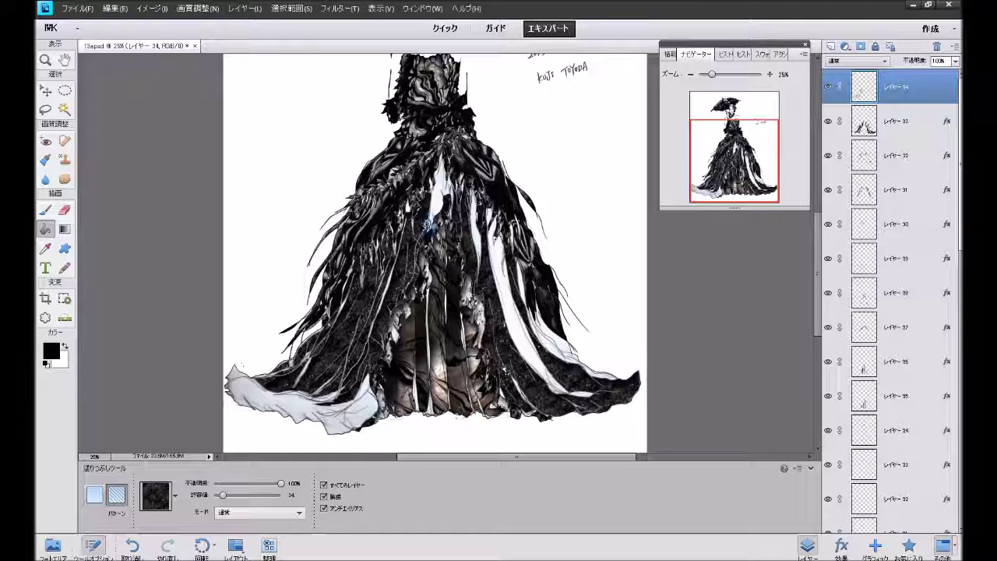
click(432, 197)
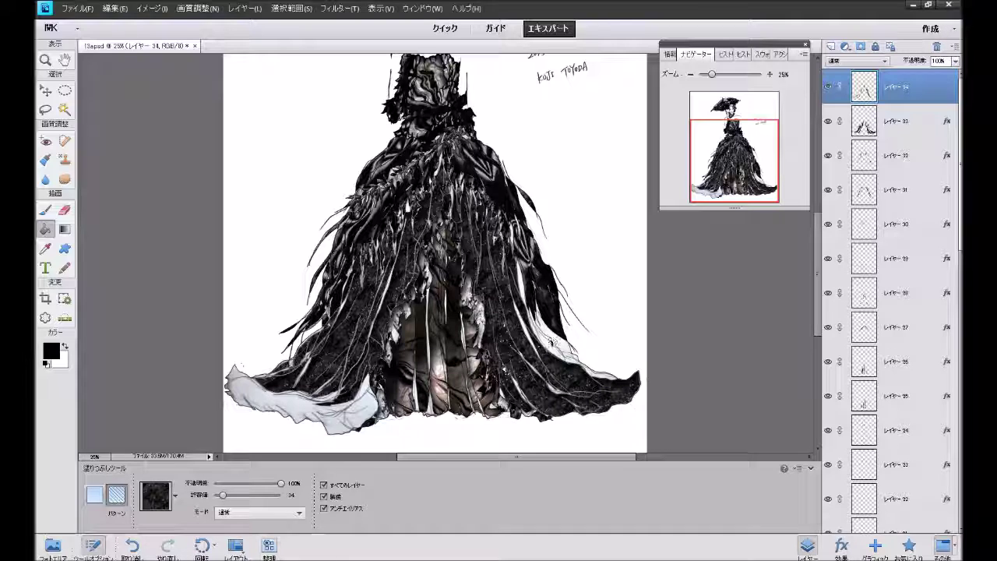
click(552, 349)
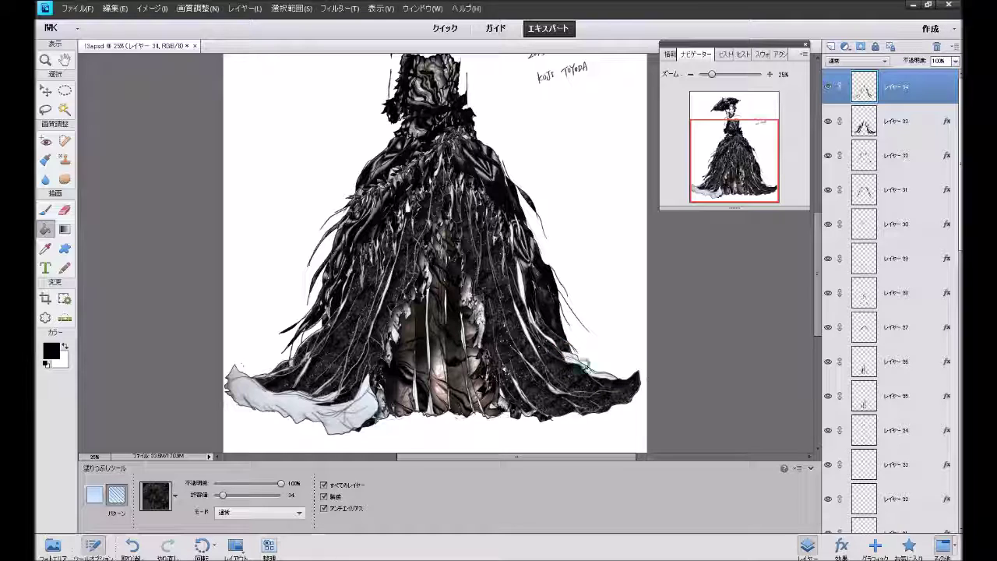
click(589, 373)
click(570, 352)
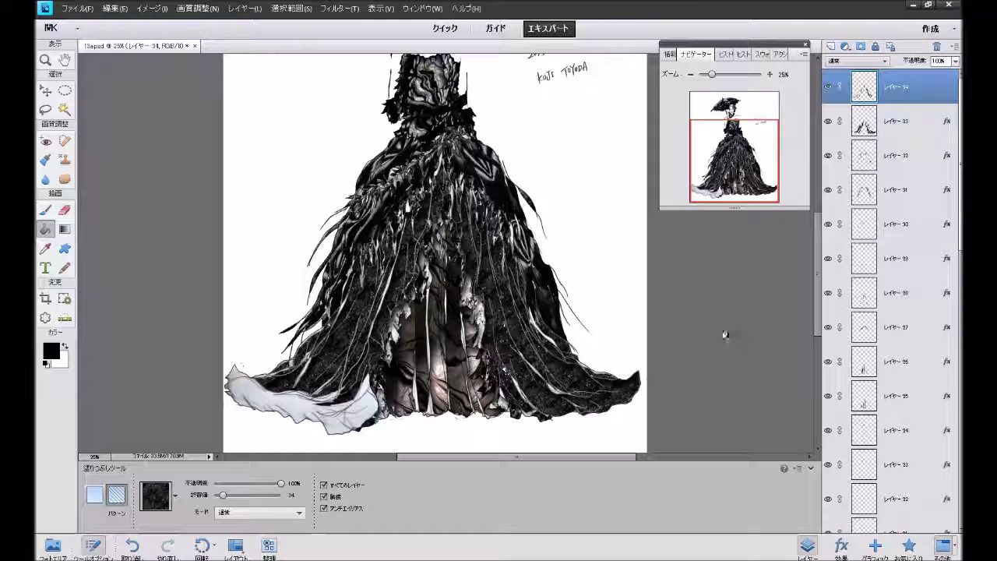
Apply シンプル(内側) to layer 34, undoing a trial 暗い darkening style.
click(913, 550)
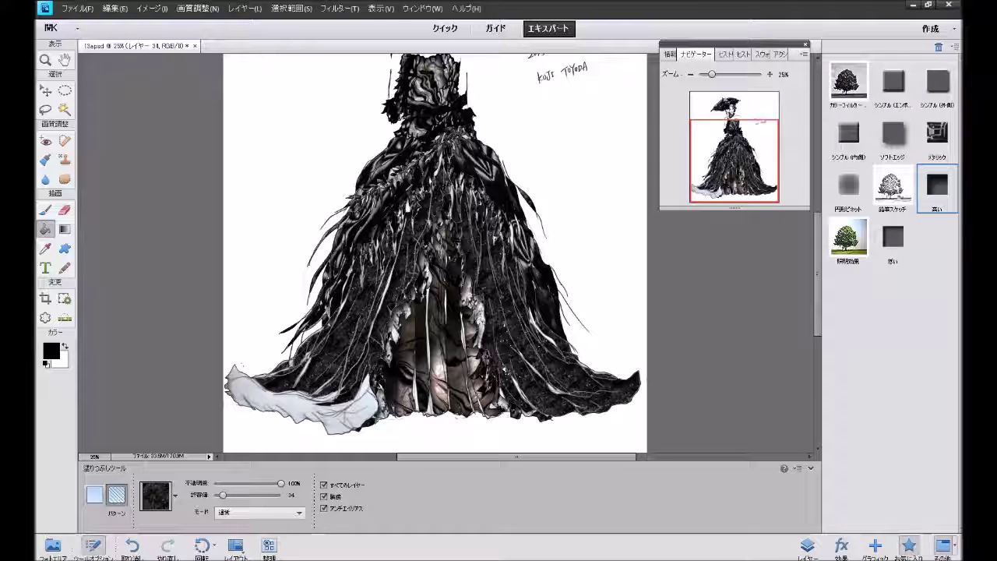
click(851, 144)
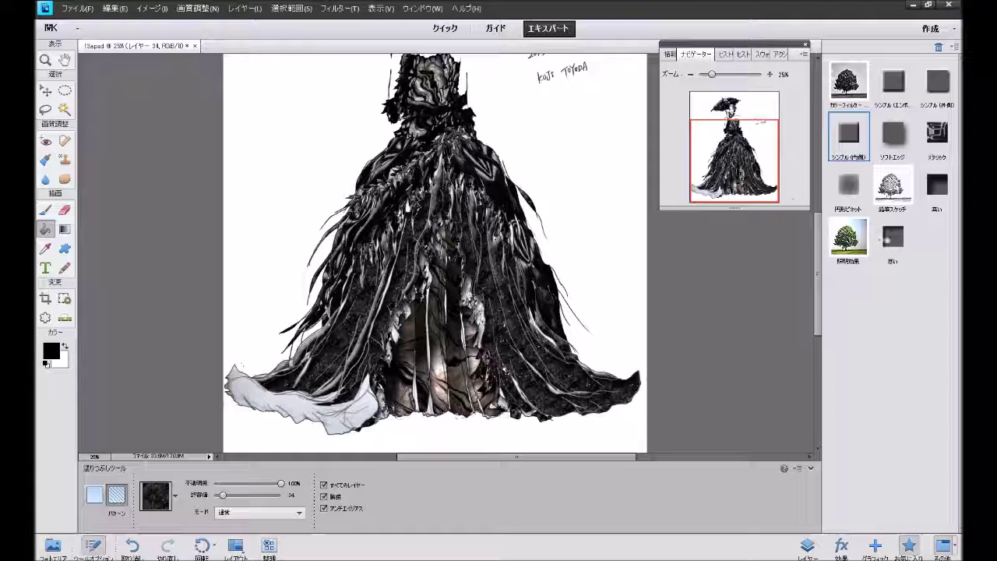
click(892, 244)
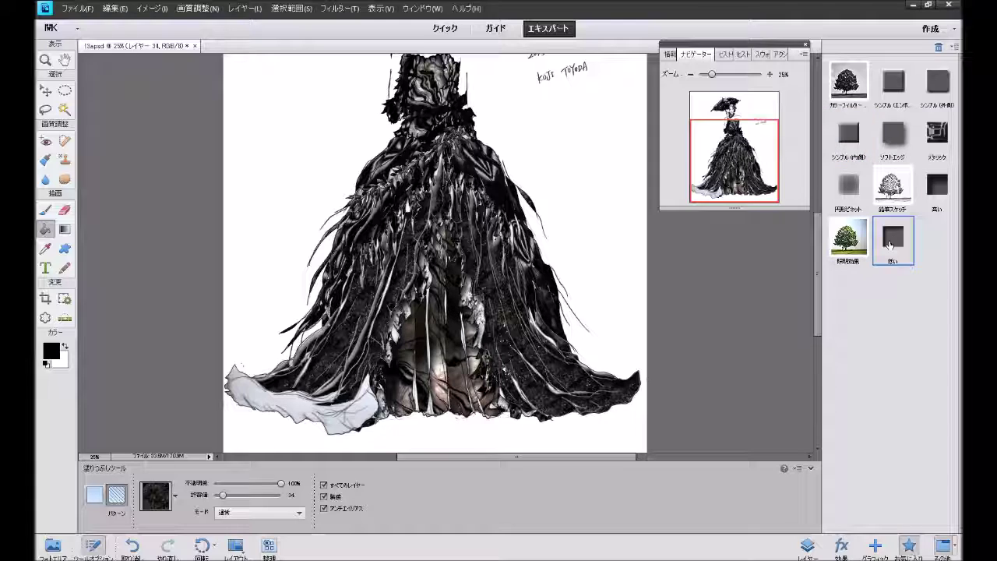
click(930, 201)
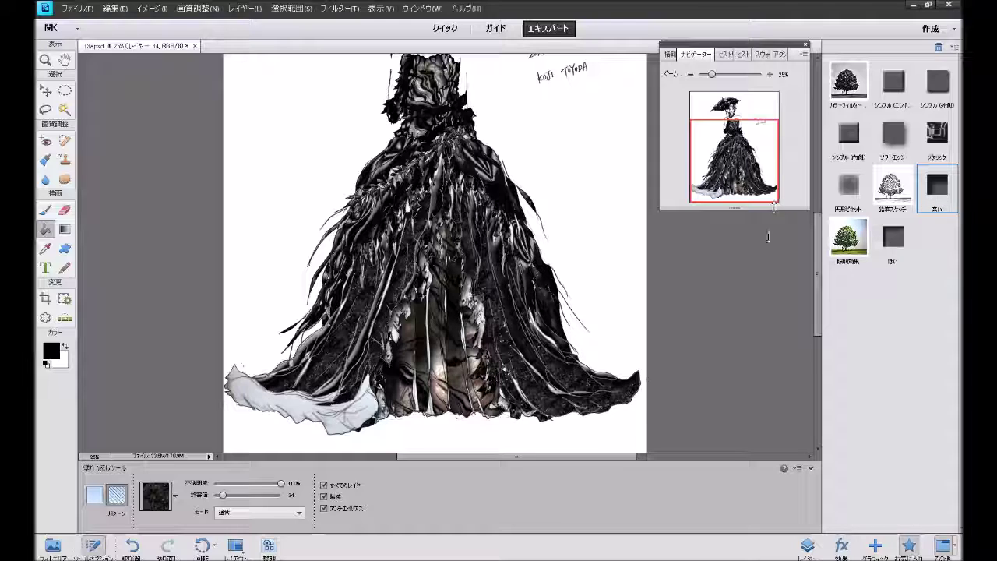
key(ctrl+z)
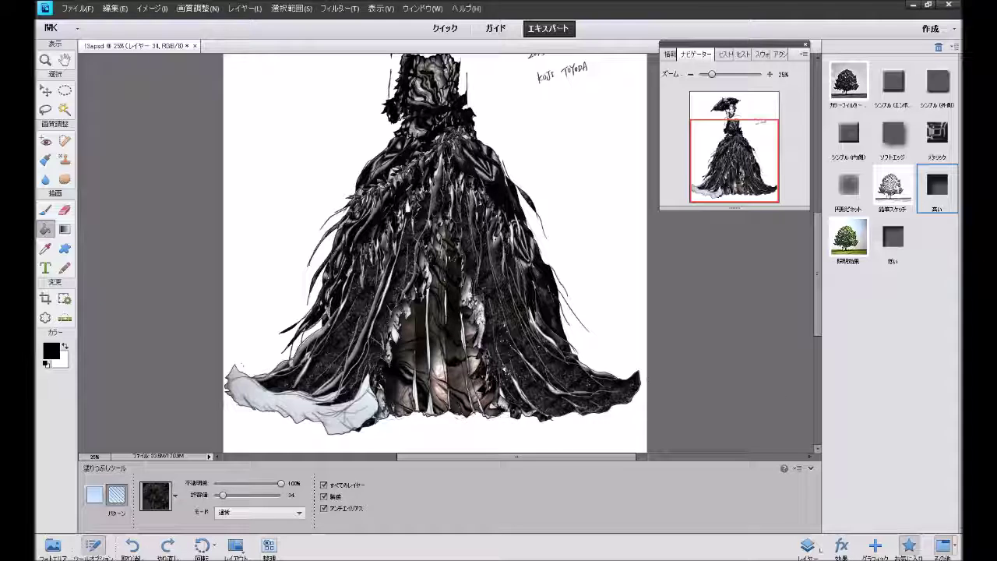
click(807, 545)
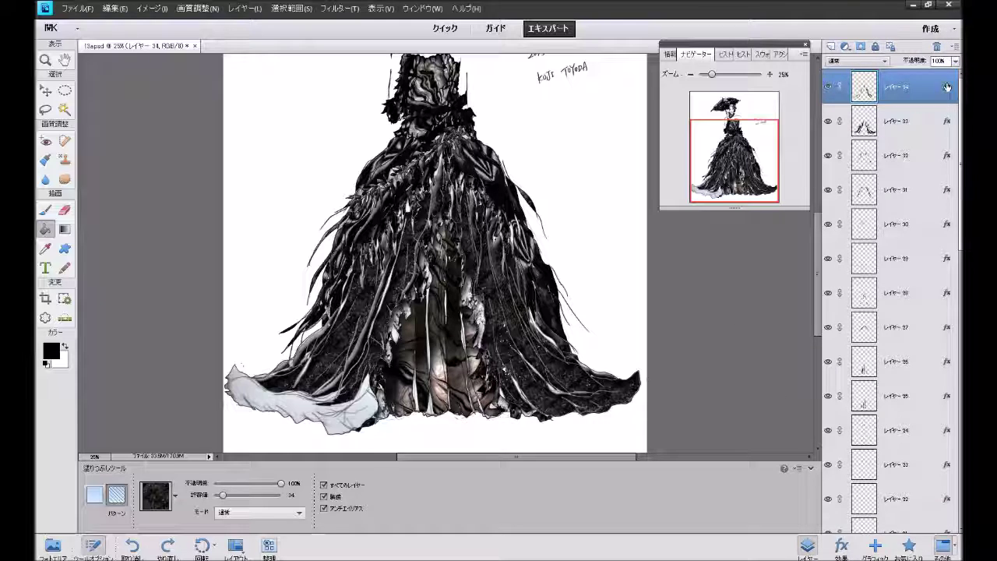
Enable a stroke in layer 34's style and turn the lighting angle to about -125°.
double_click(948, 87)
click(677, 425)
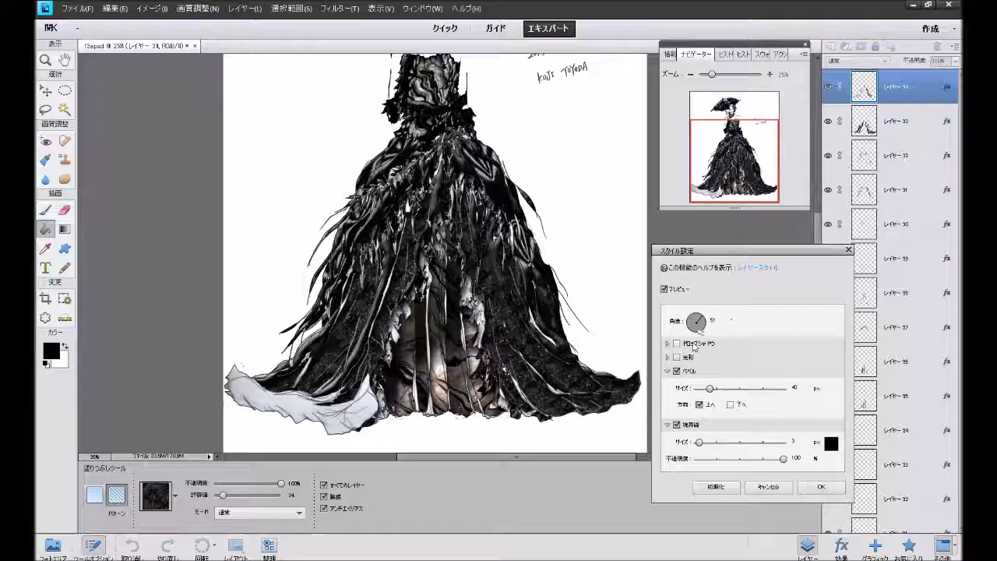
drag(699, 324, 694, 333)
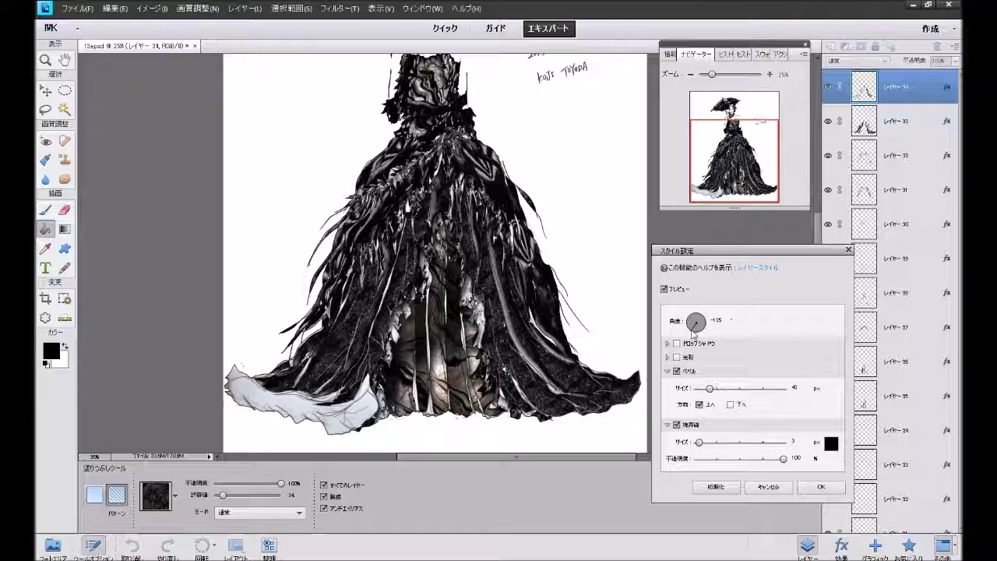
click(694, 333)
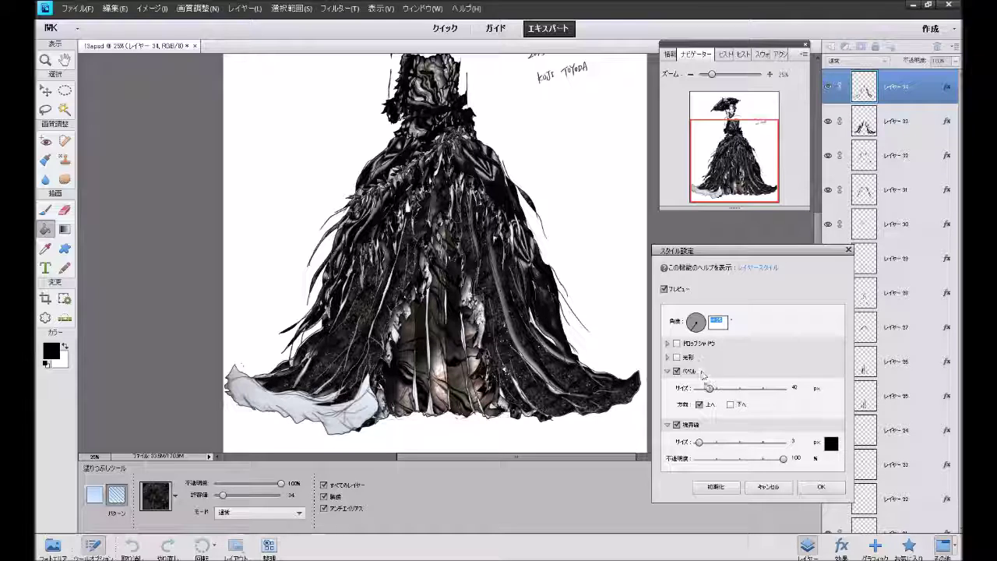
click(821, 486)
click(939, 127)
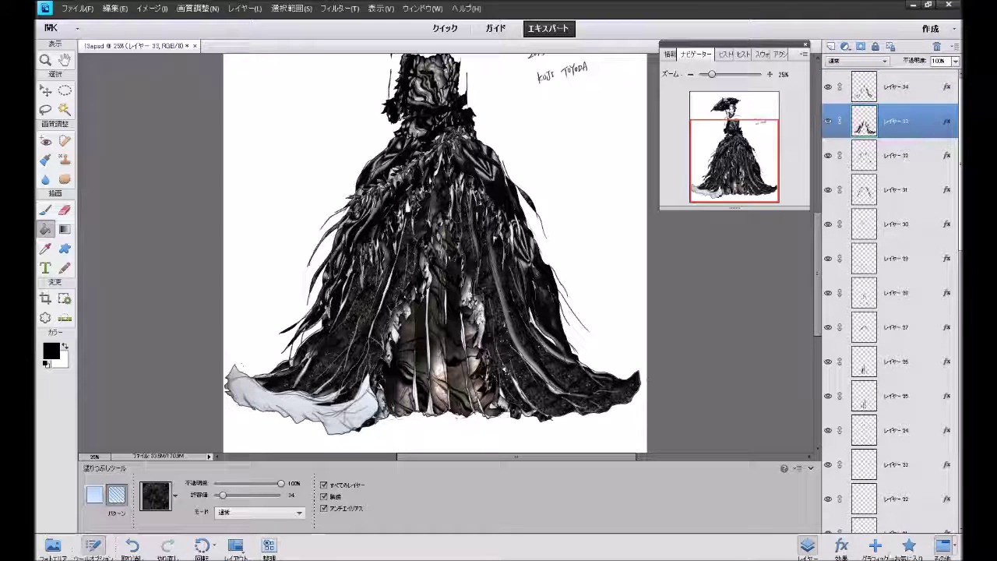
click(909, 545)
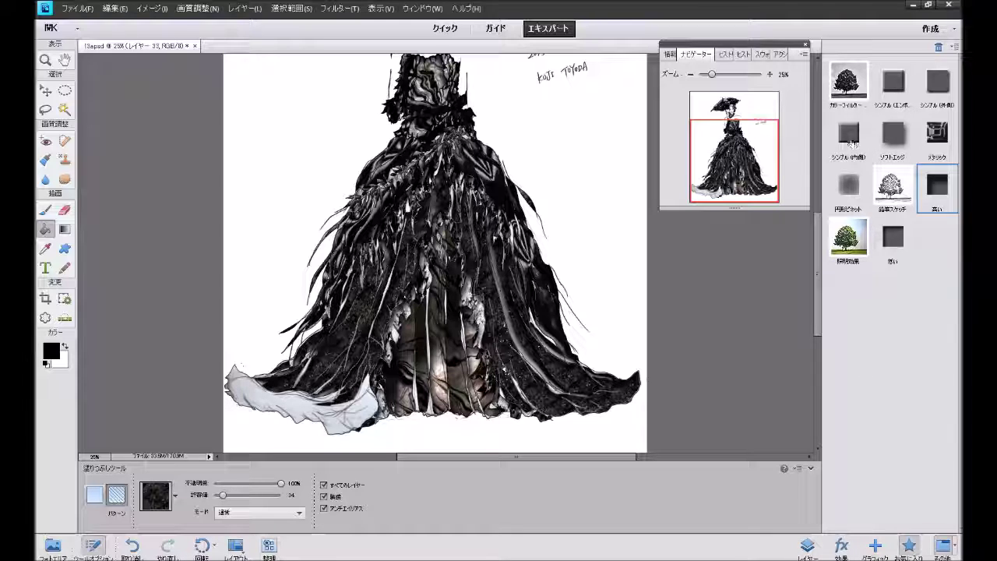
click(849, 134)
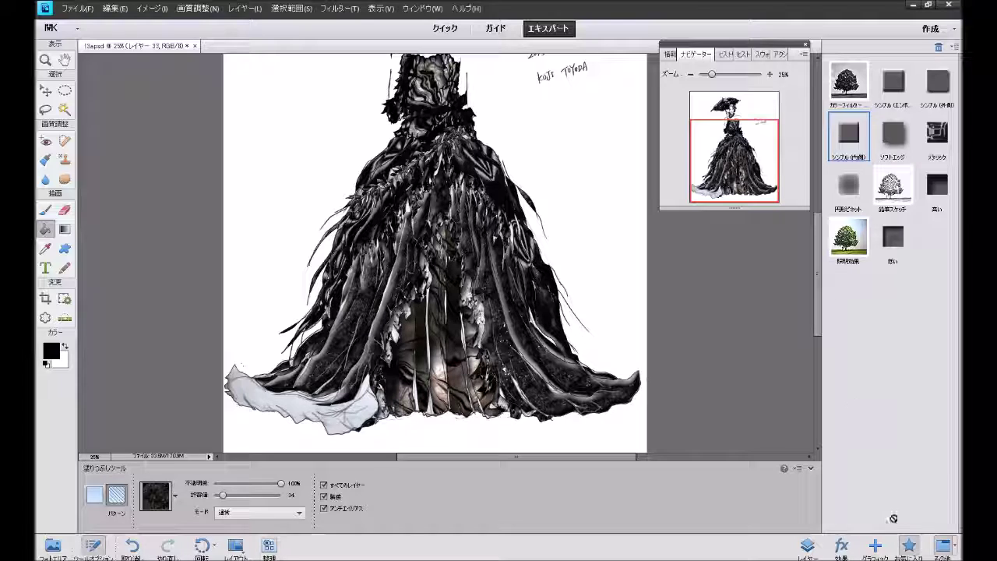
click(807, 545)
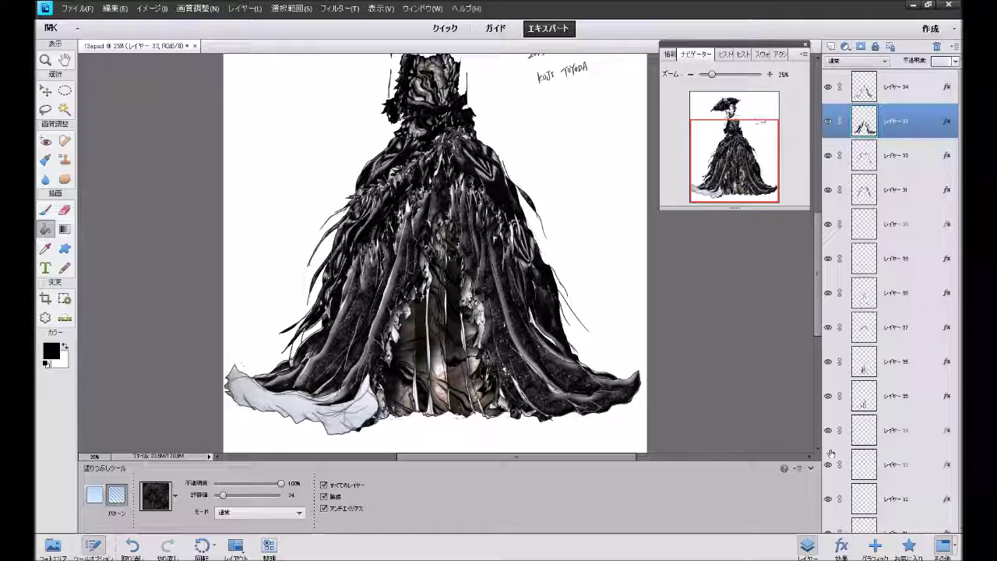
double_click(946, 121)
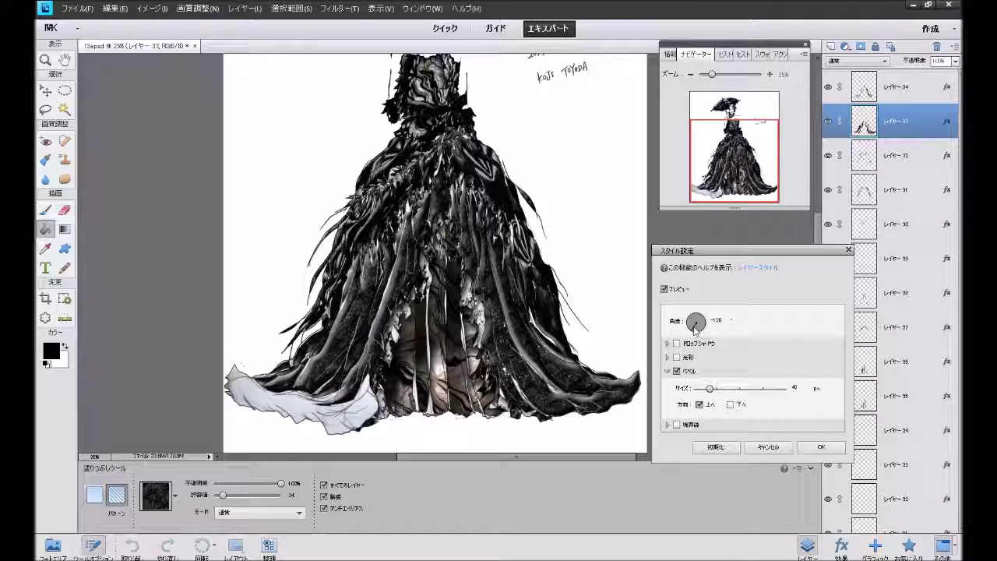
drag(695, 330, 695, 331)
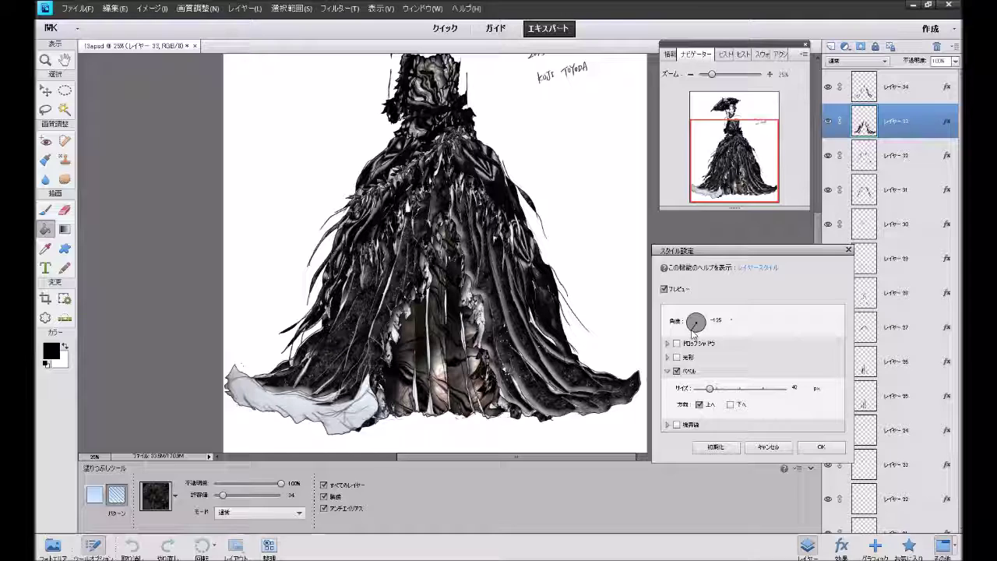
click(768, 447)
key(ctrl+z)
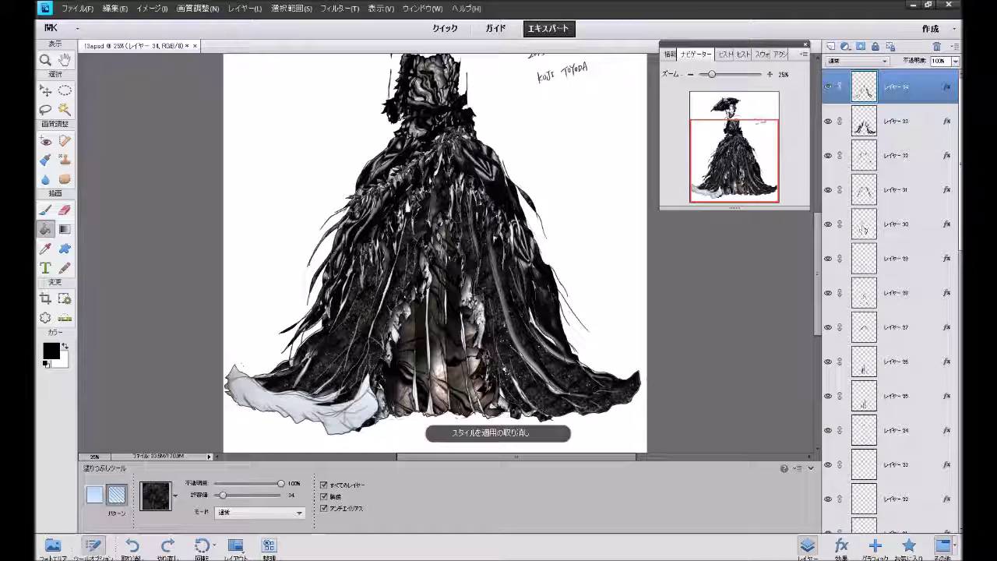
Give layer 33's style a 3 px black 境界線 stroke.
double_click(948, 123)
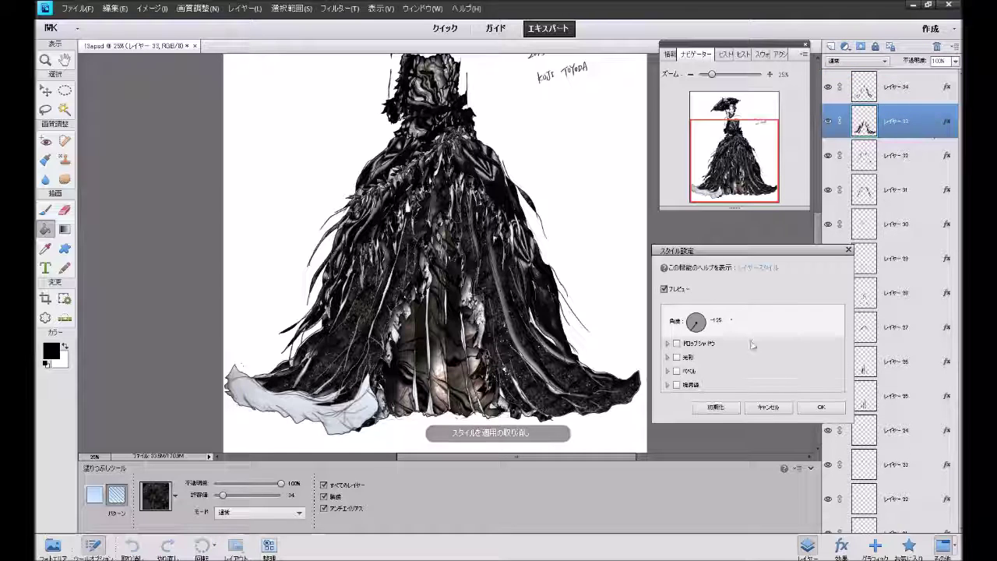
click(676, 385)
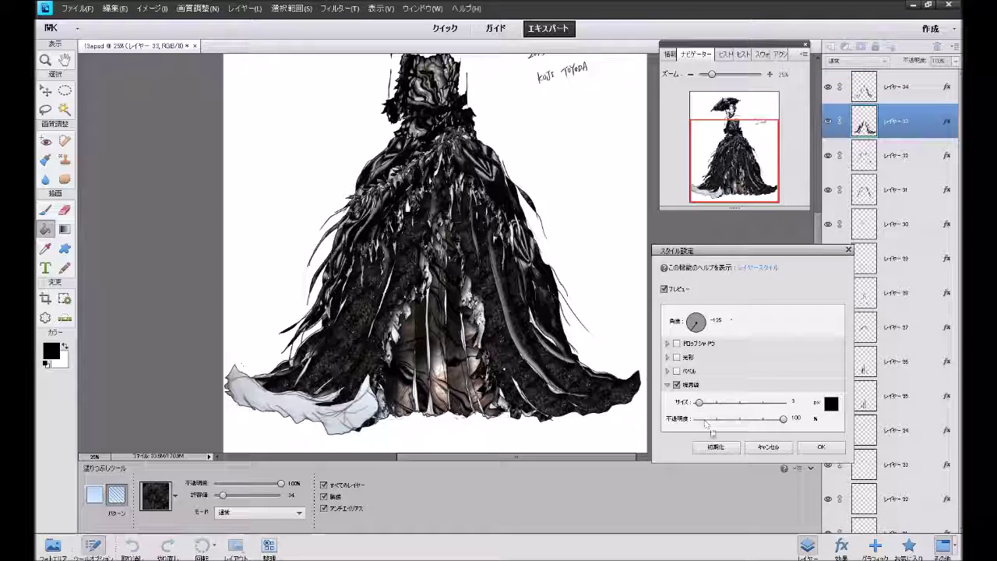
click(820, 447)
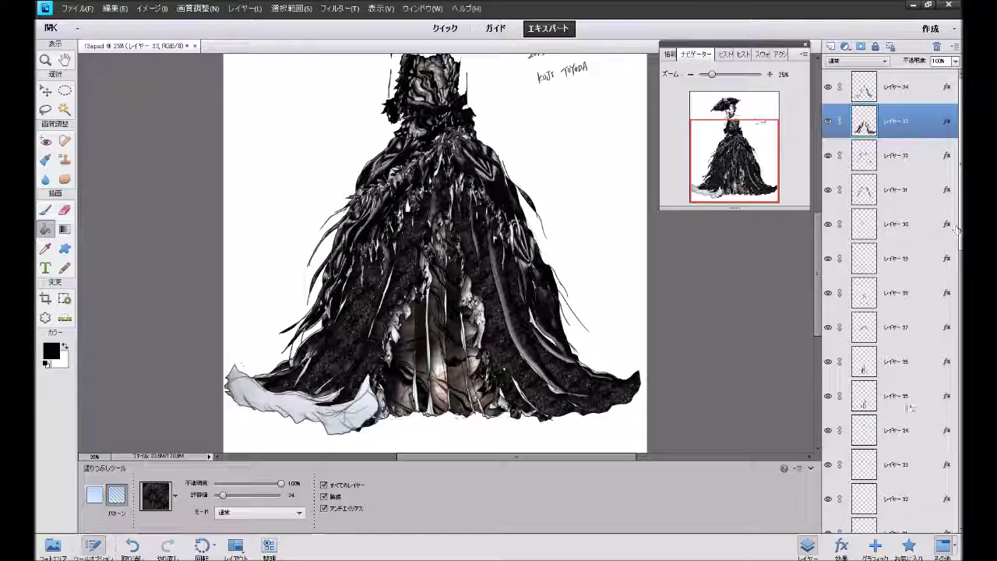
click(909, 546)
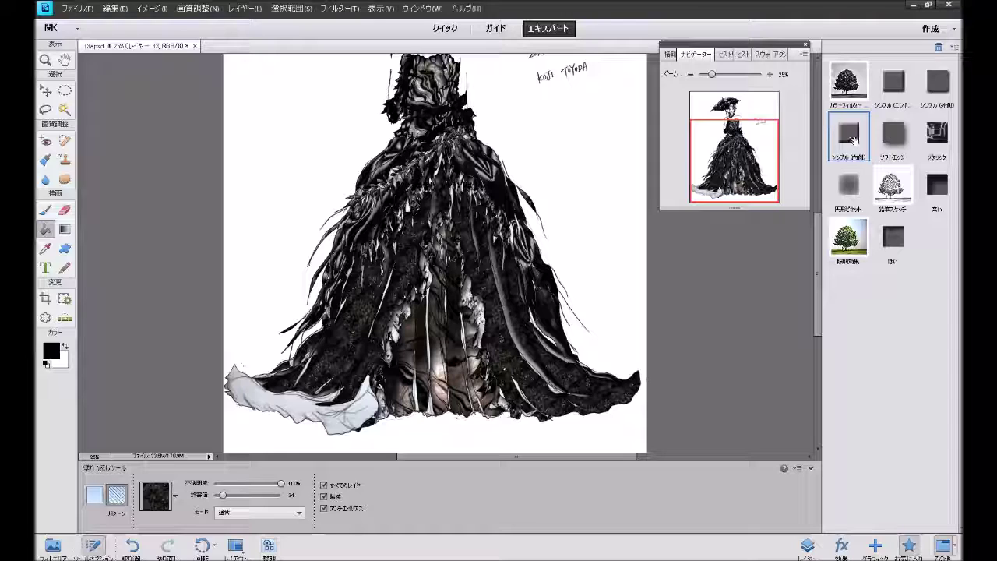
Apply the メタリック style to the dress after comparing it, then add empty layer 35.
click(852, 140)
key(ctrl+z)
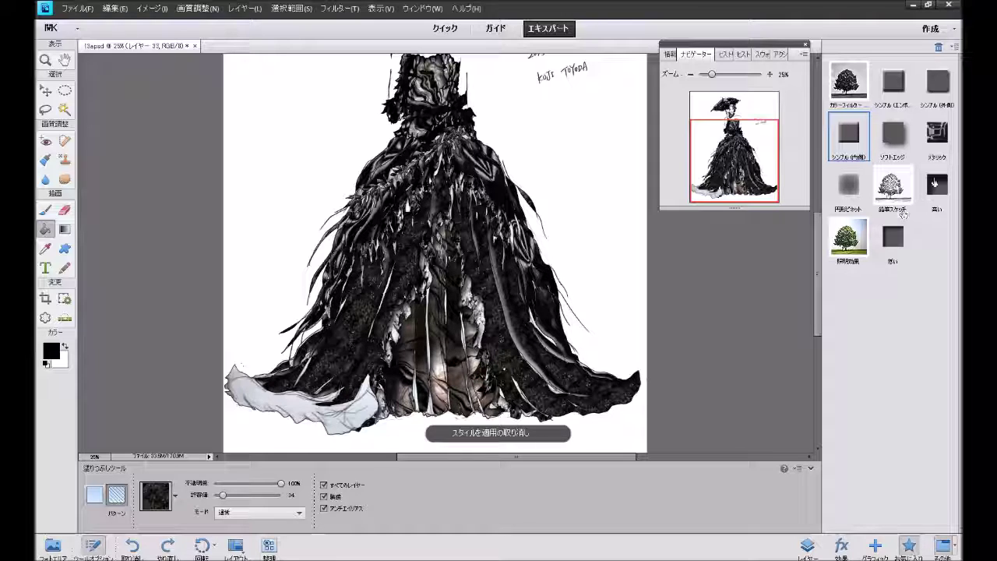
click(937, 134)
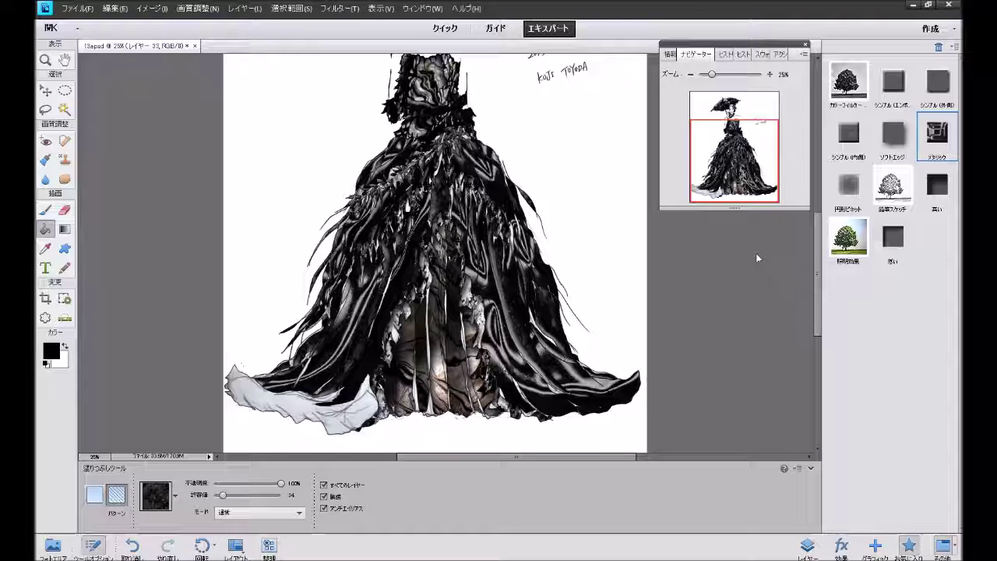
key(ctrl+z)
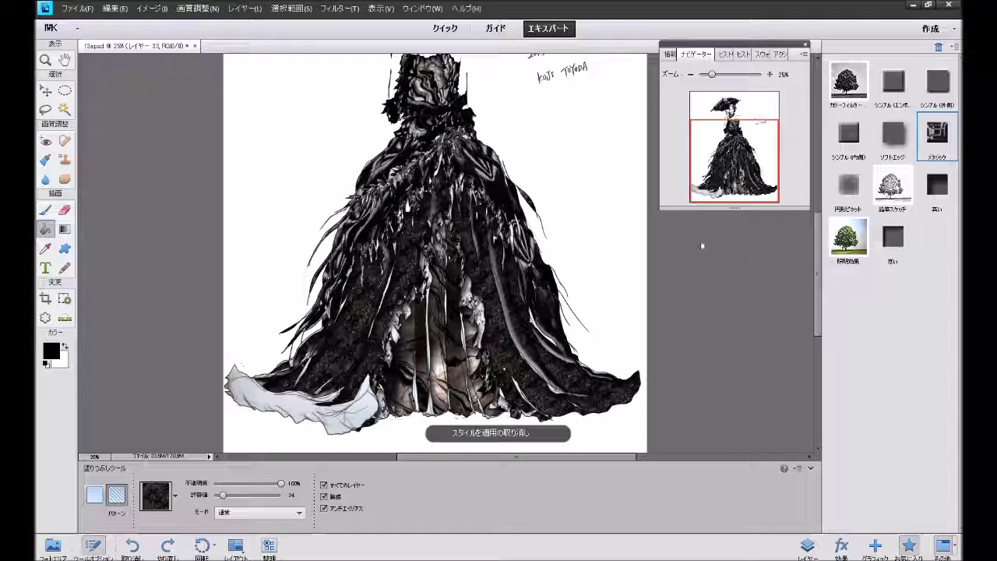
key(ctrl+y)
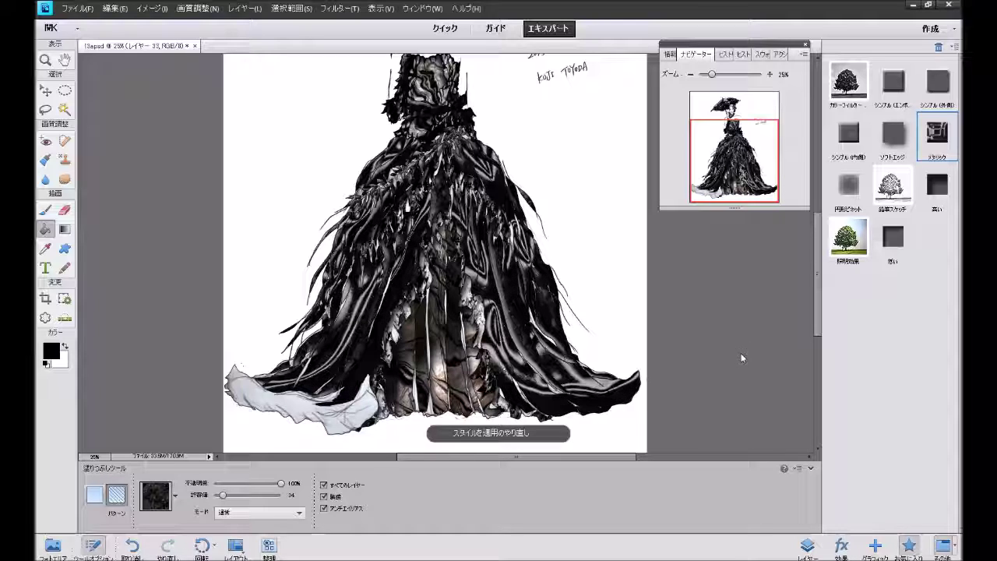
click(807, 546)
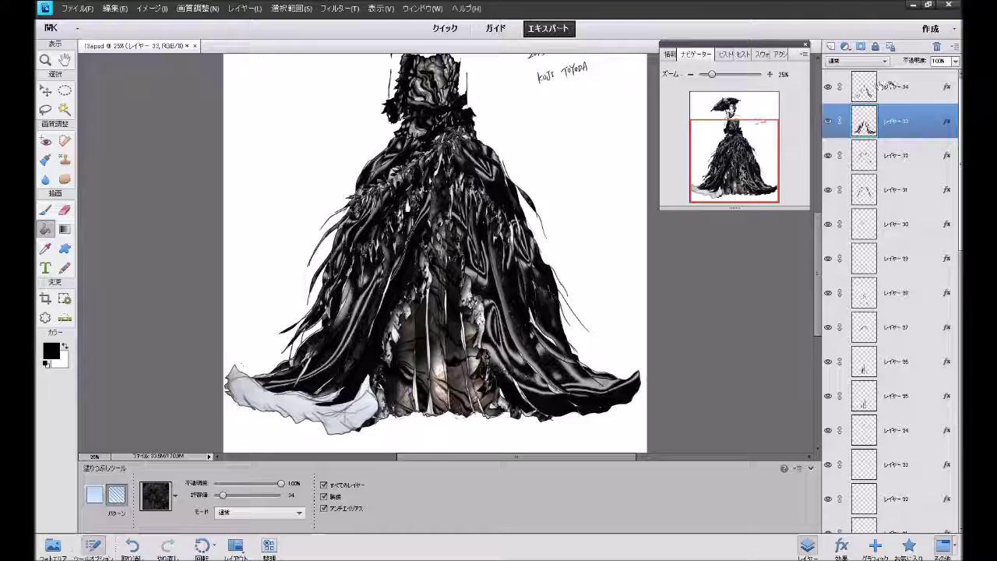
click(830, 46)
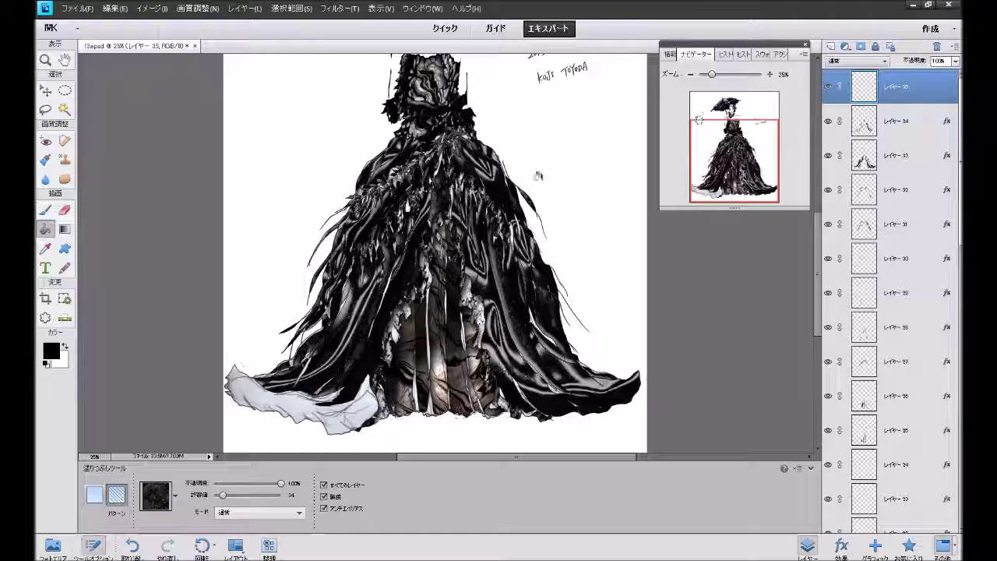
Pattern-fill the pale lower-left hem on layer 35 and apply シンプル(内側).
click(242, 385)
click(238, 372)
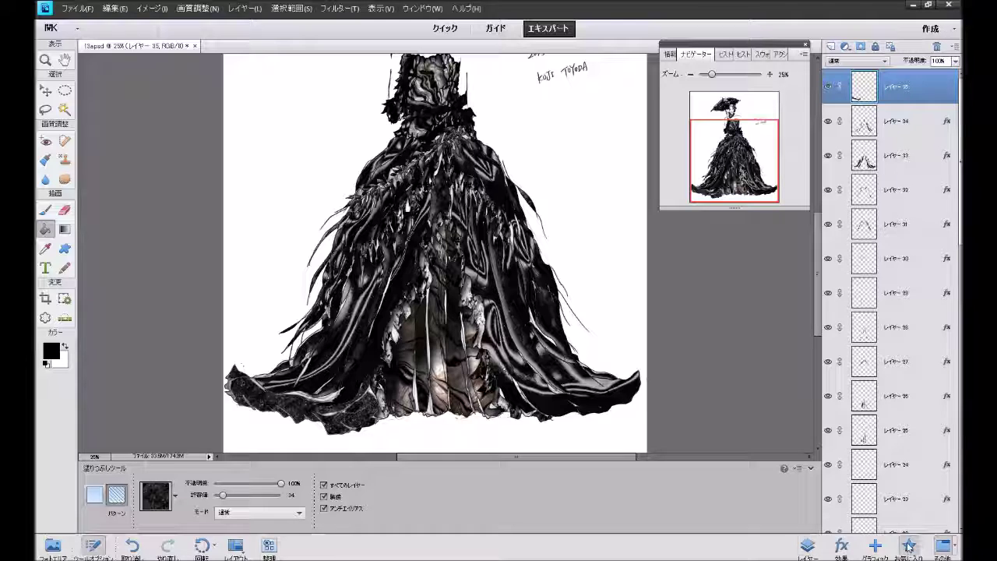
click(910, 546)
click(851, 137)
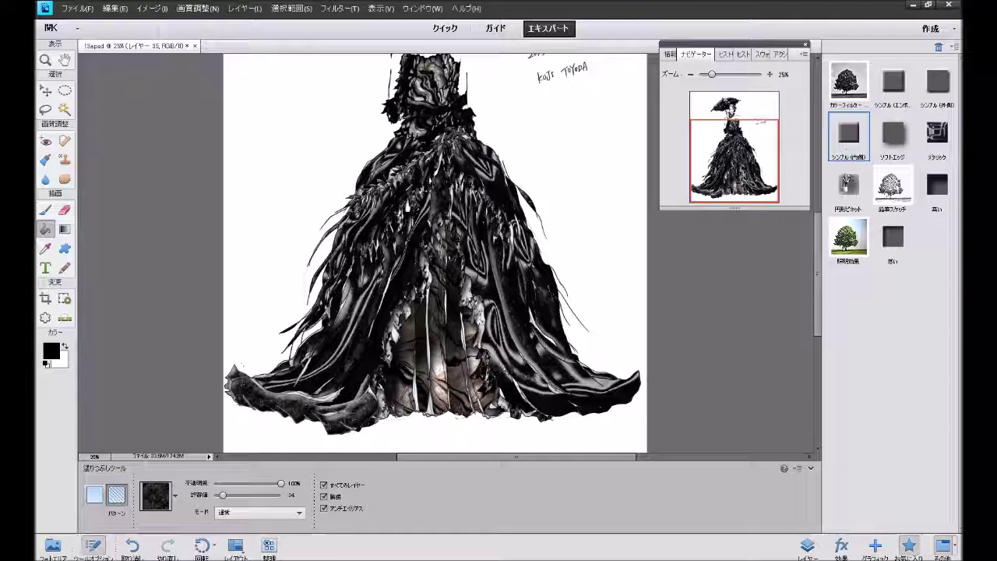
Apply the 暗い style to layer 35 and add a 3 px black 境界線 stroke.
click(926, 190)
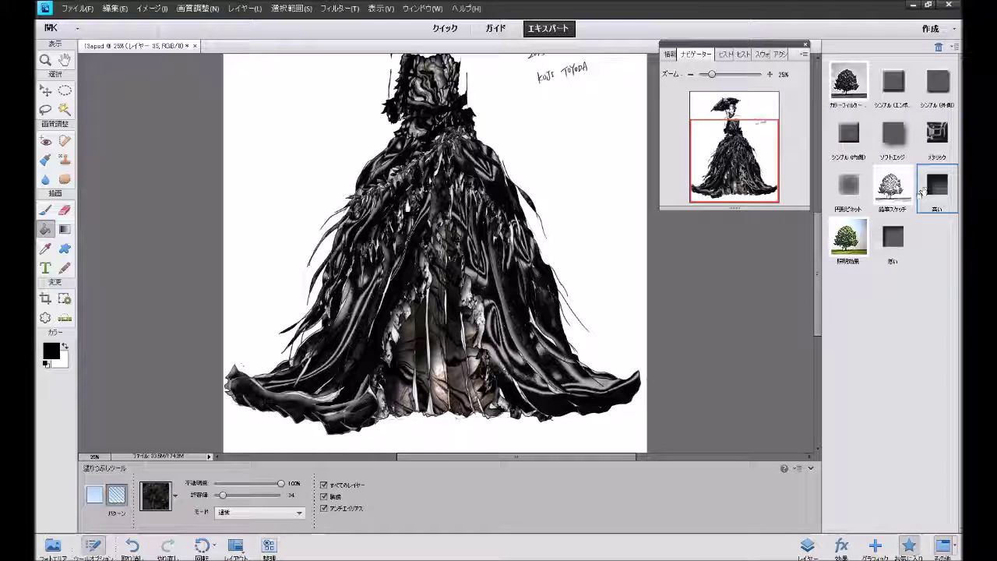
click(810, 547)
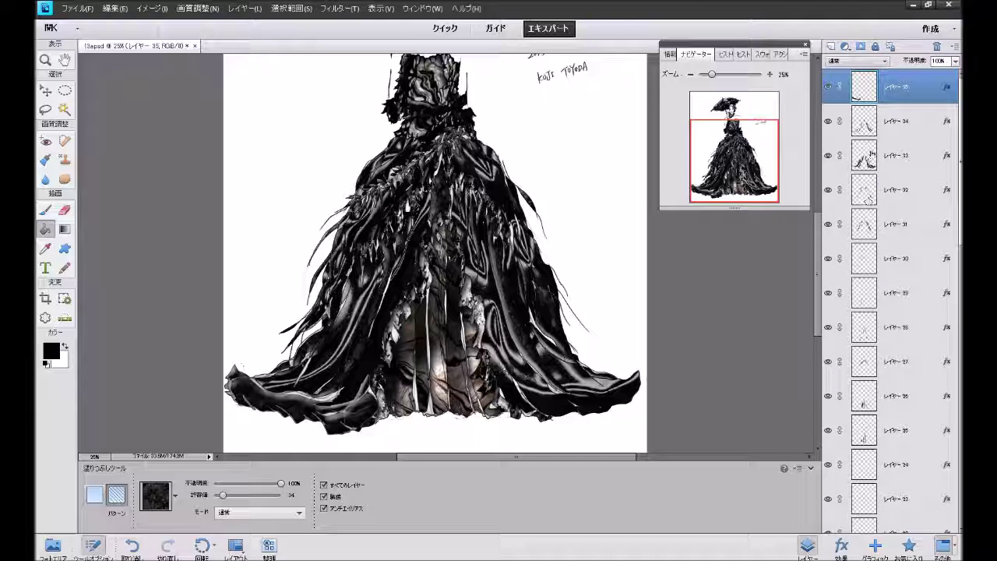
double_click(949, 86)
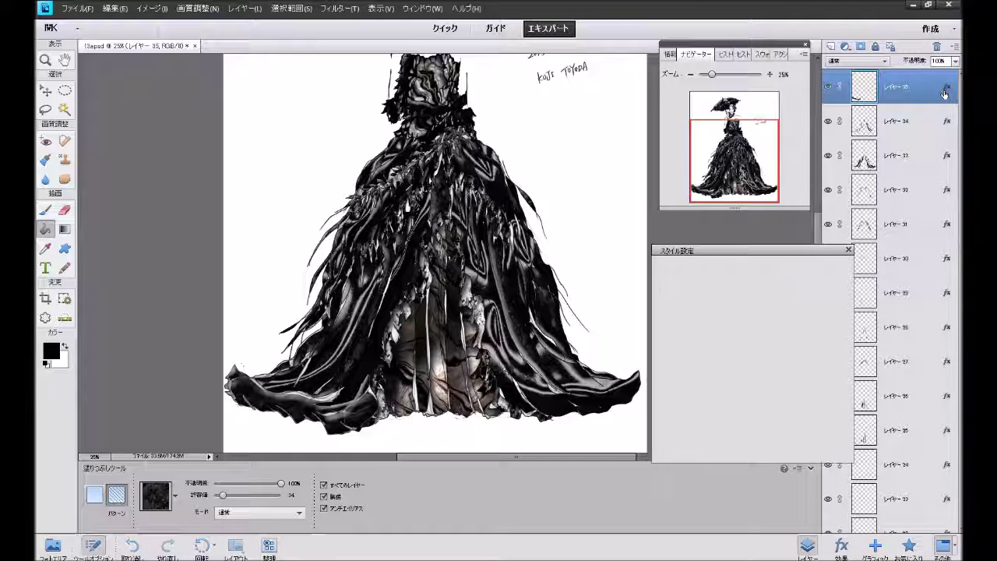
click(676, 425)
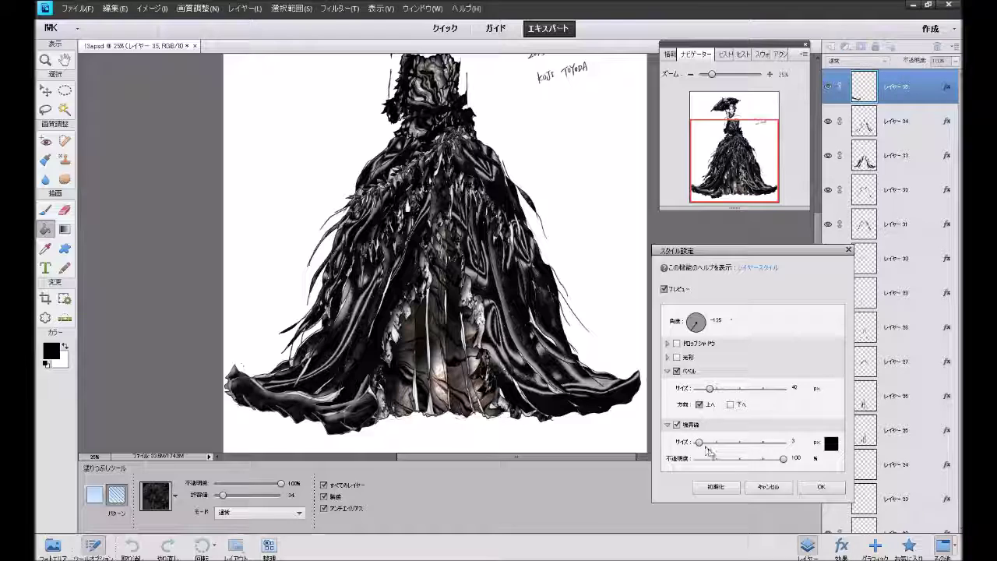
click(814, 487)
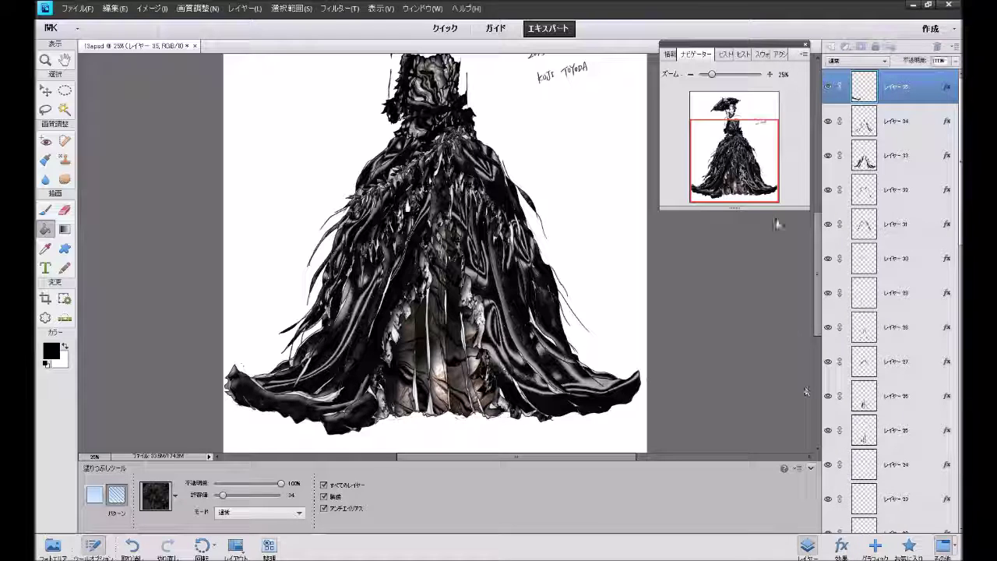
mouse_move(727, 164)
mouse_down()
mouse_move(726, 154)
mouse_move(730, 164)
mouse_up()
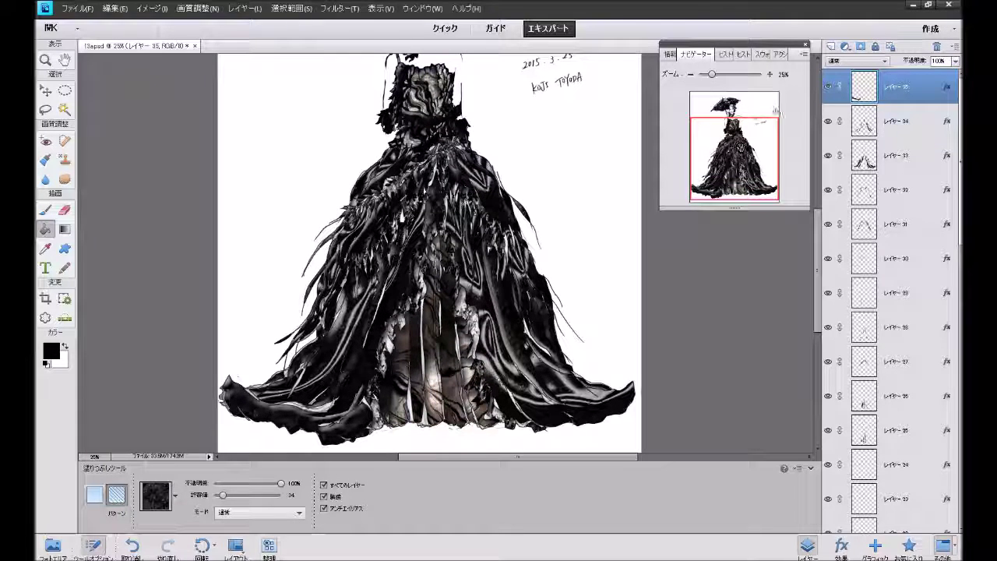
click(770, 74)
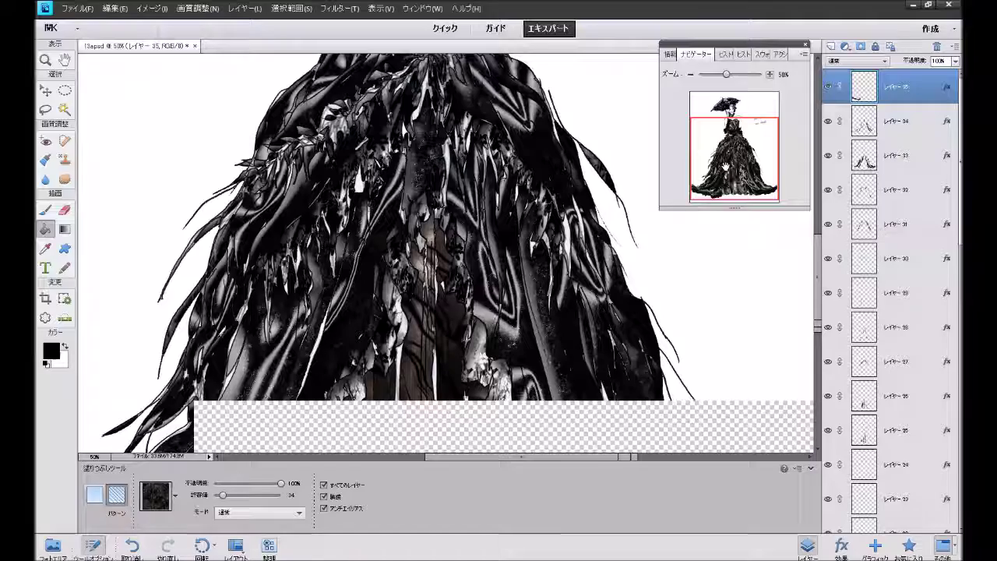
mouse_move(730, 159)
mouse_down()
mouse_move(730, 179)
mouse_move(727, 118)
mouse_up()
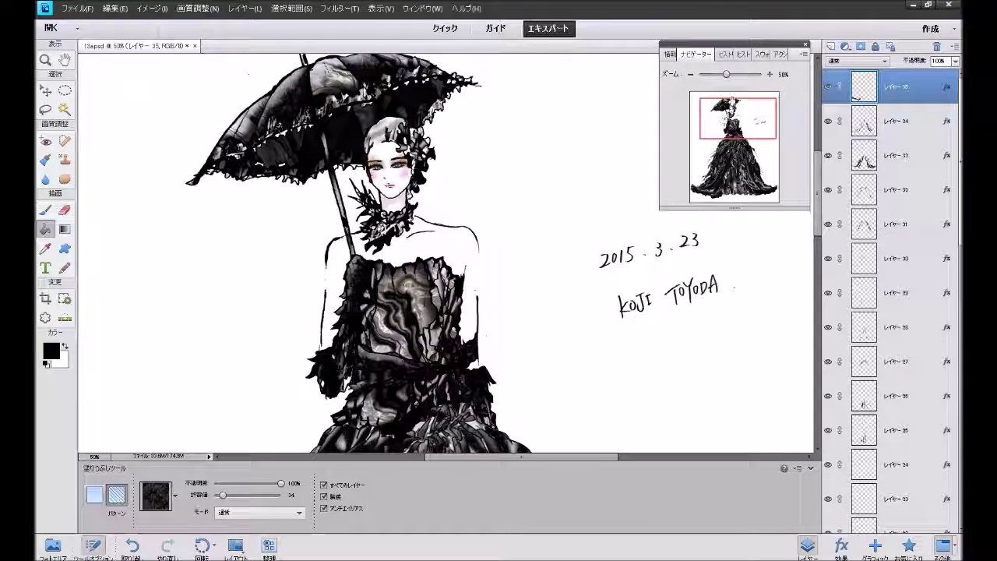
click(690, 74)
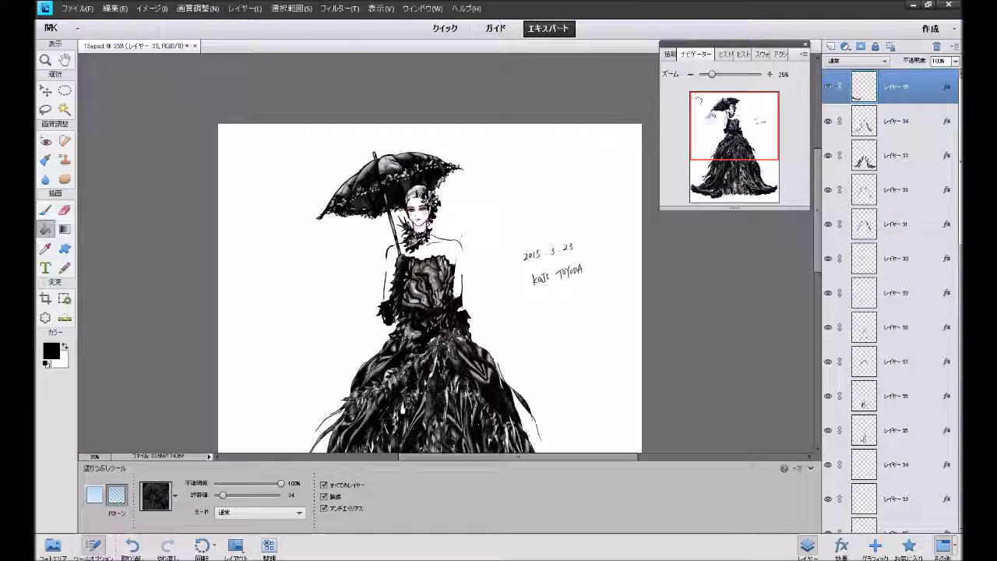
drag(730, 124, 730, 169)
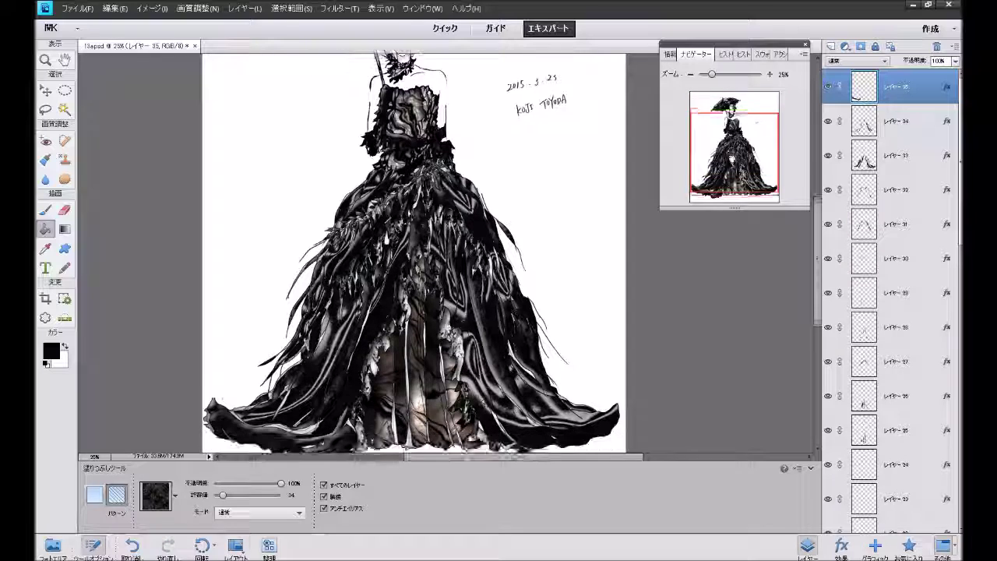
Paint black along the skirt hem on レイヤー 4 with a roughly 400 px brush.
click(46, 210)
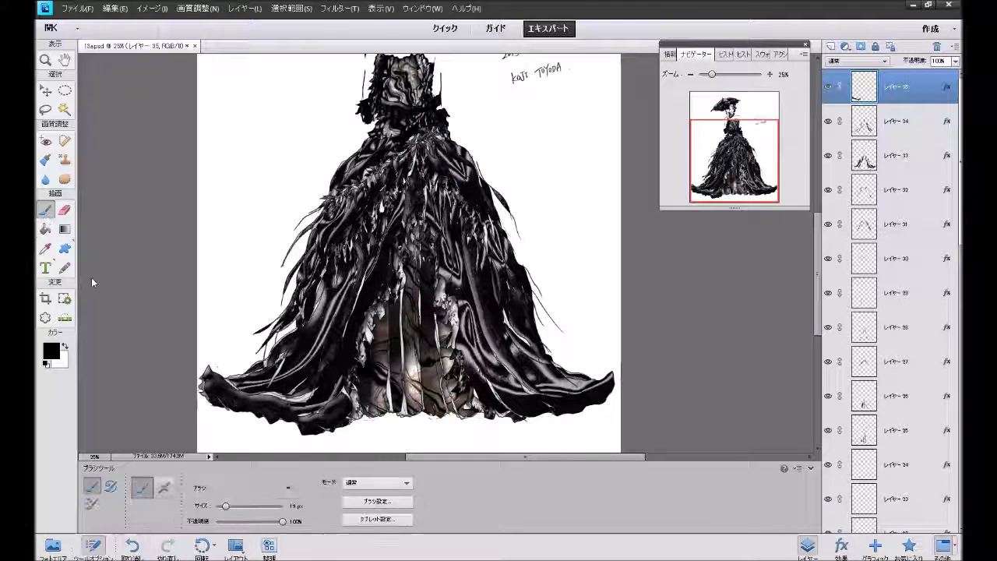
drag(249, 507, 262, 507)
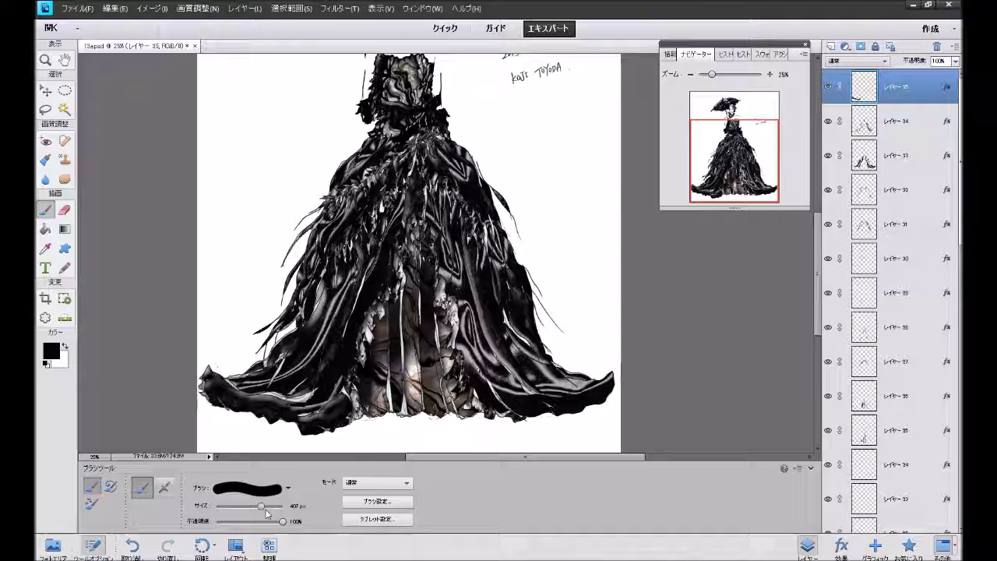
scroll(959, 209, down, 1)
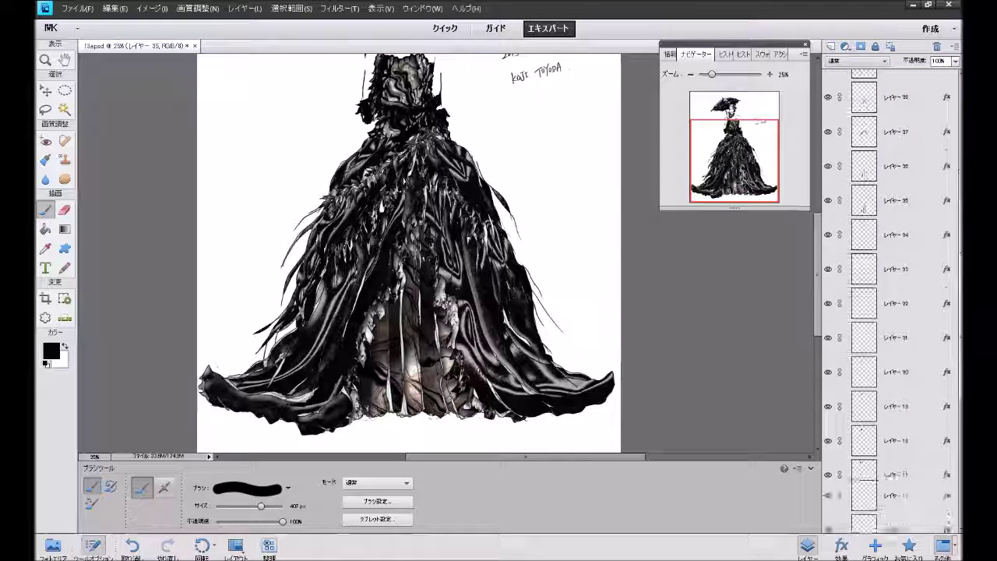
scroll(903, 311, down, 15)
click(901, 484)
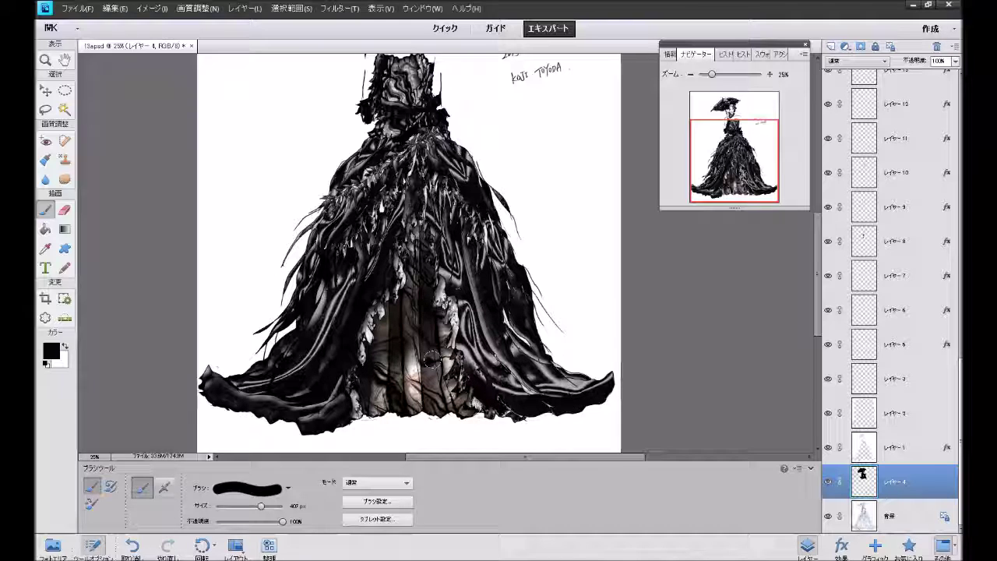
drag(480, 400, 545, 399)
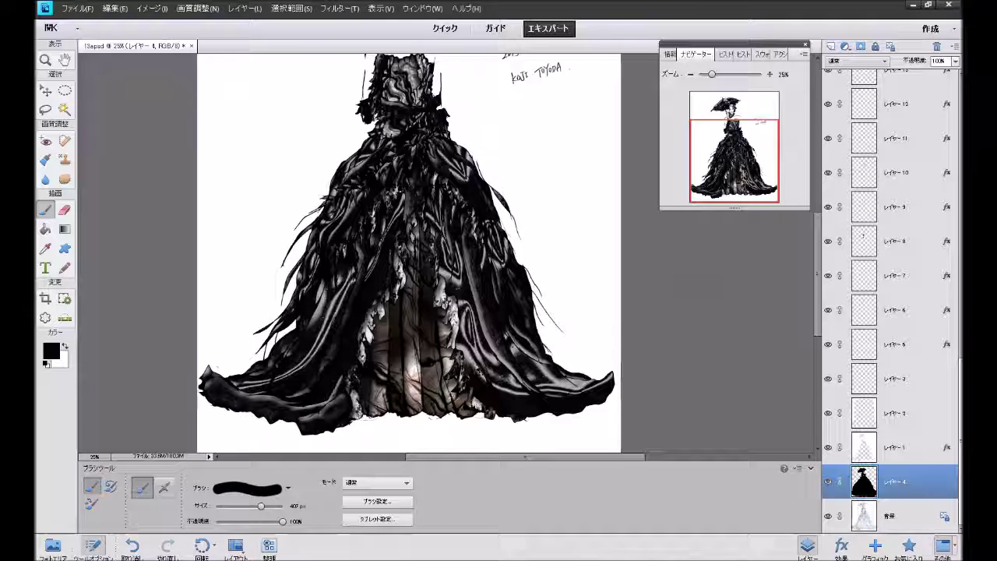
Zoom in on the skirt and hem with the Navigator, then zoom back out to the whole figure.
click(770, 75)
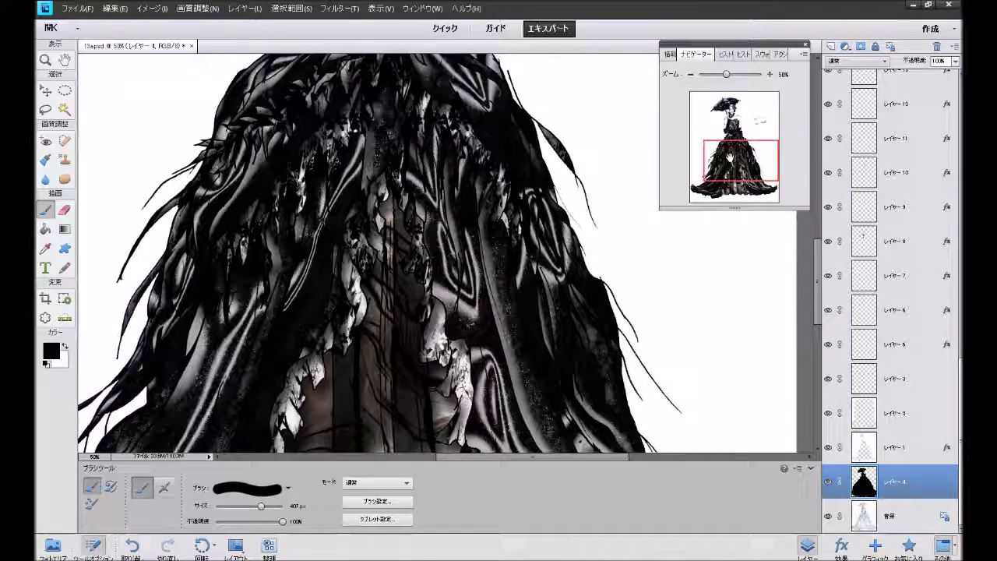
mouse_move(729, 156)
mouse_down()
mouse_move(719, 182)
mouse_move(737, 169)
mouse_move(737, 123)
mouse_up()
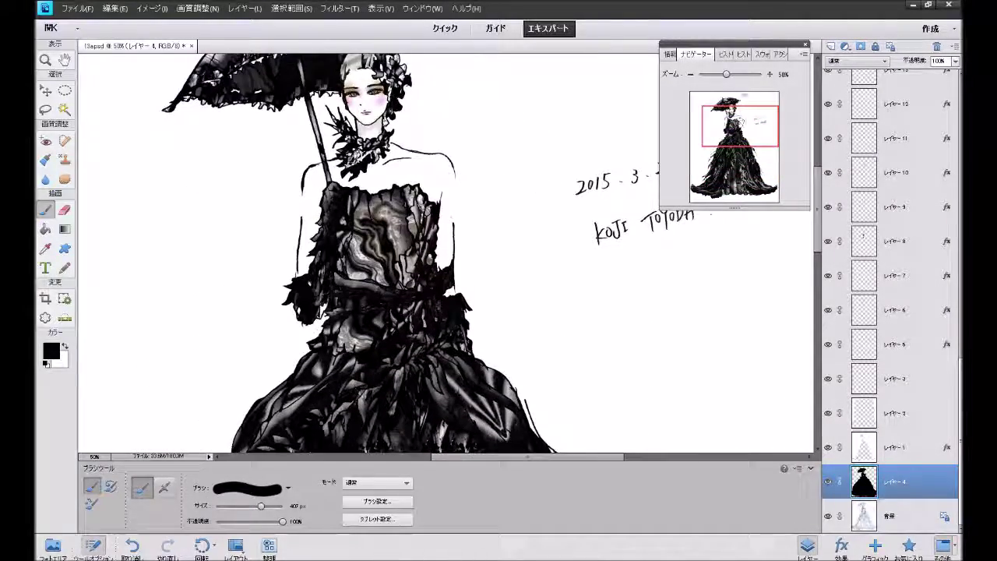
drag(726, 74, 711, 74)
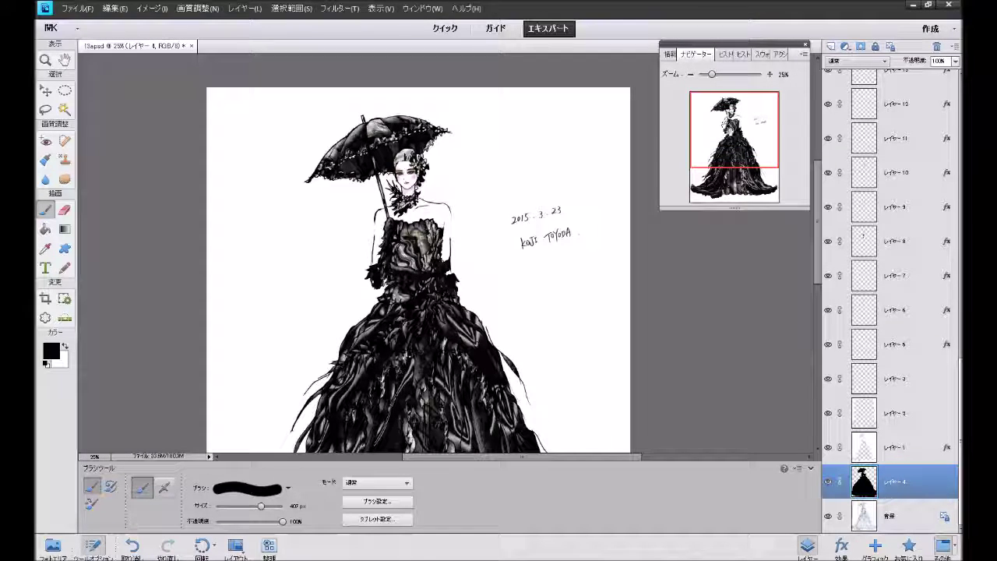
drag(733, 154, 727, 170)
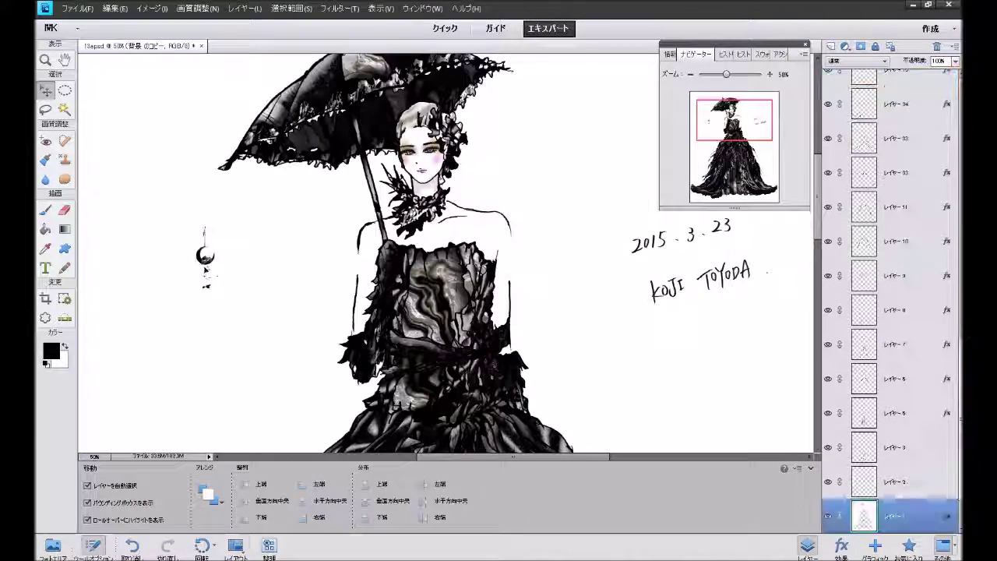
Move the crescent charm under the parasol's left edge and commit the placement.
mouse_move(205, 260)
mouse_down()
mouse_move(230, 195)
mouse_move(241, 221)
mouse_up()
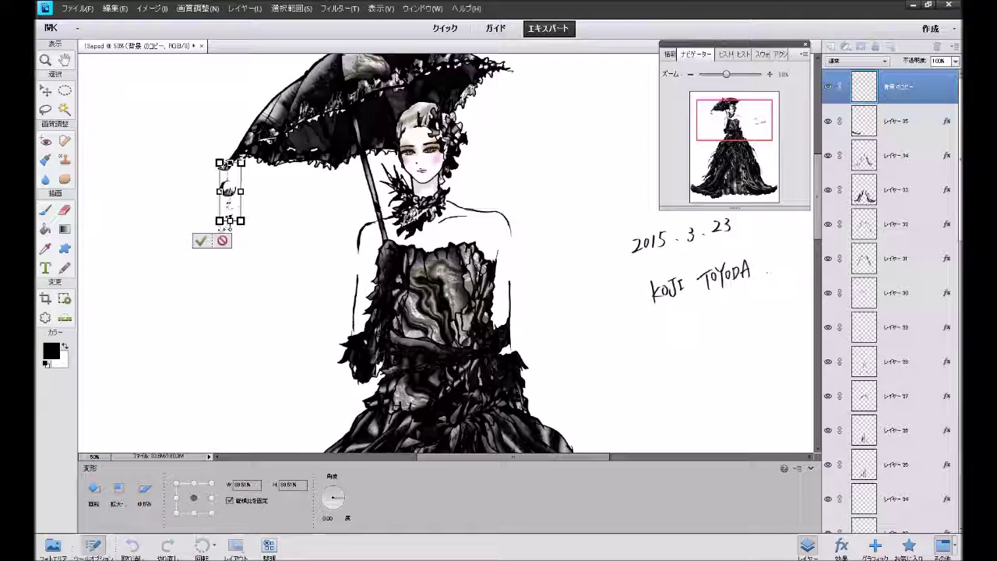
click(201, 242)
click(226, 198)
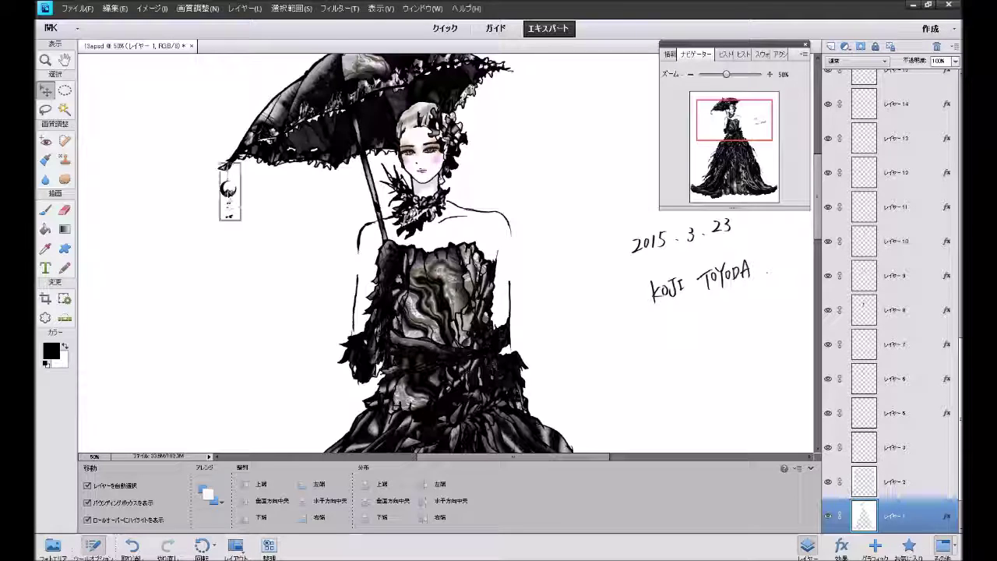
Test shifting the charm further right, undoing each try so it stays at the parasol tip.
click(227, 191)
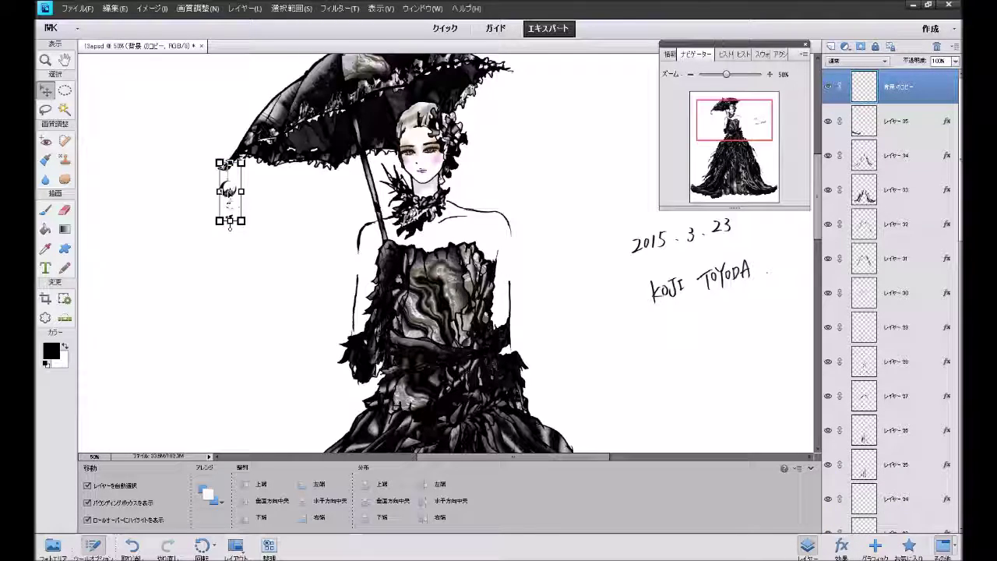
drag(228, 191, 264, 202)
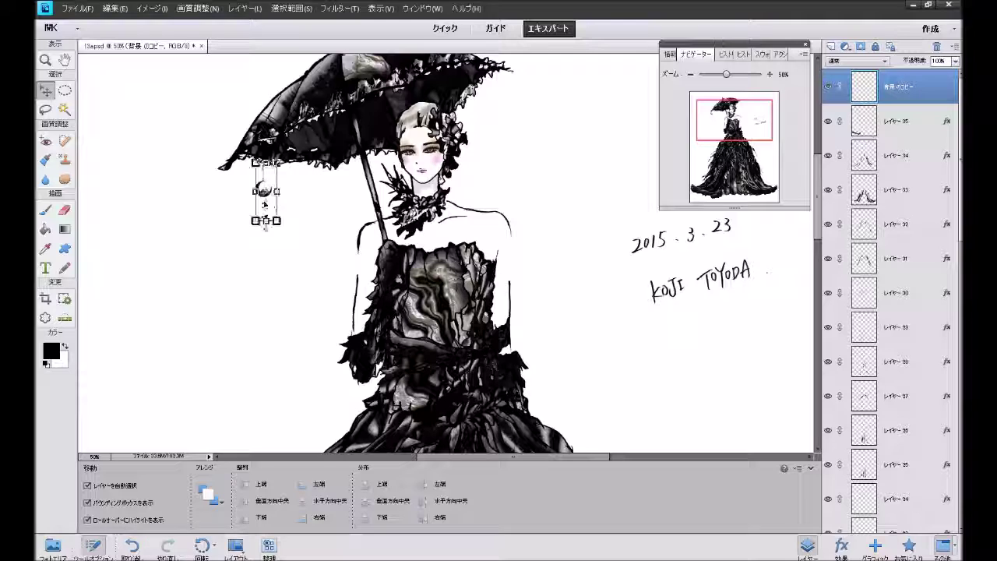
key(ctrl+z)
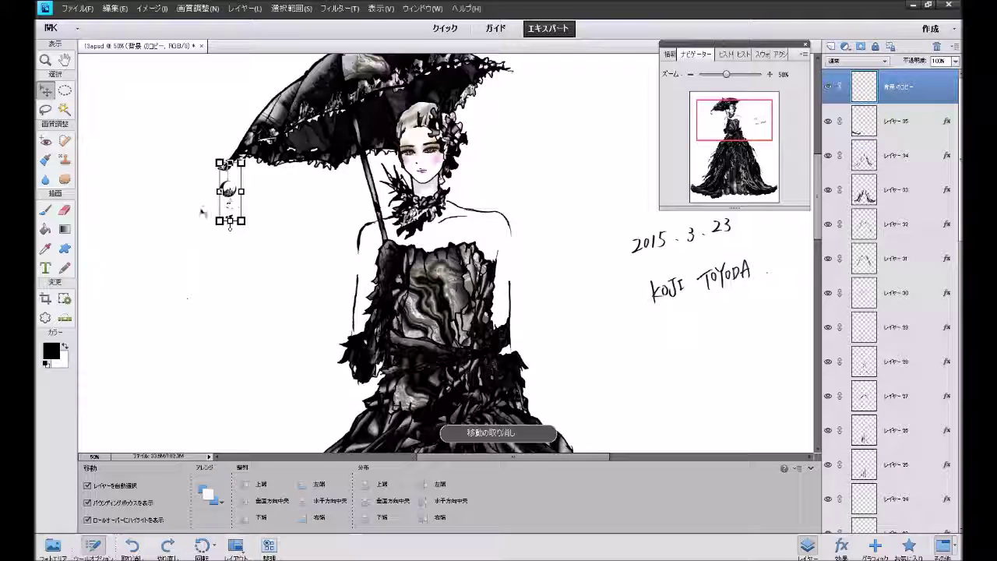
drag(229, 226, 262, 237)
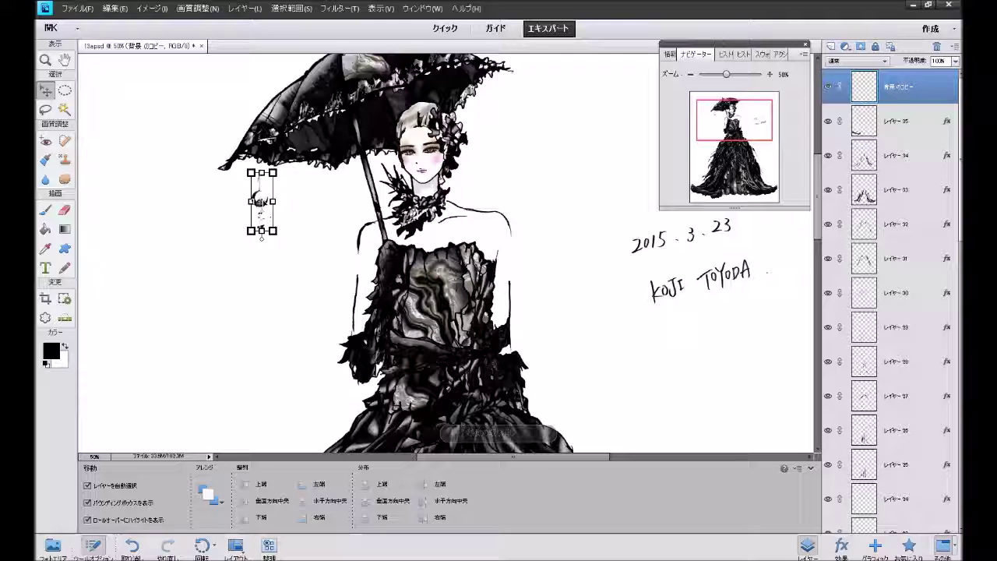
click(138, 552)
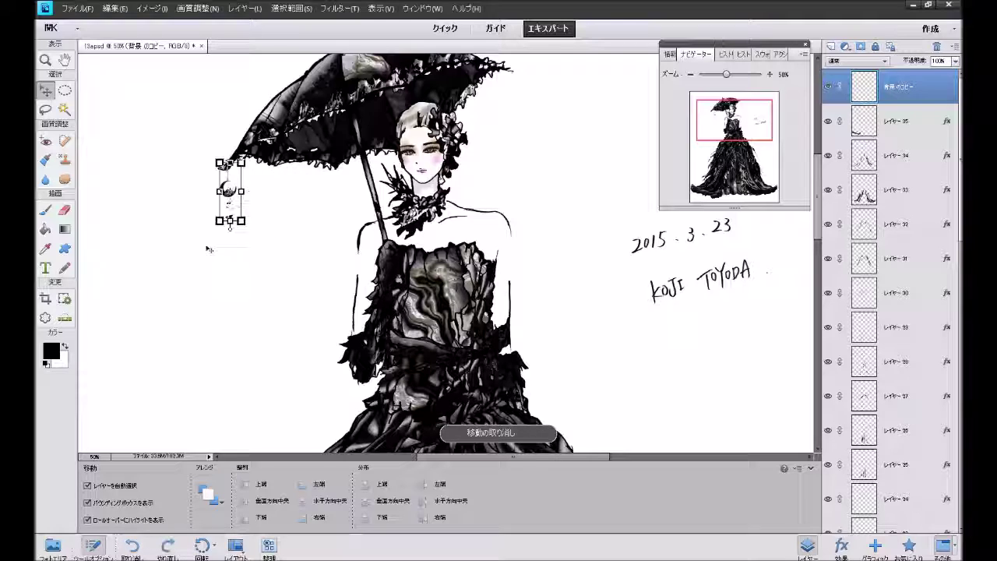
drag(230, 226, 255, 232)
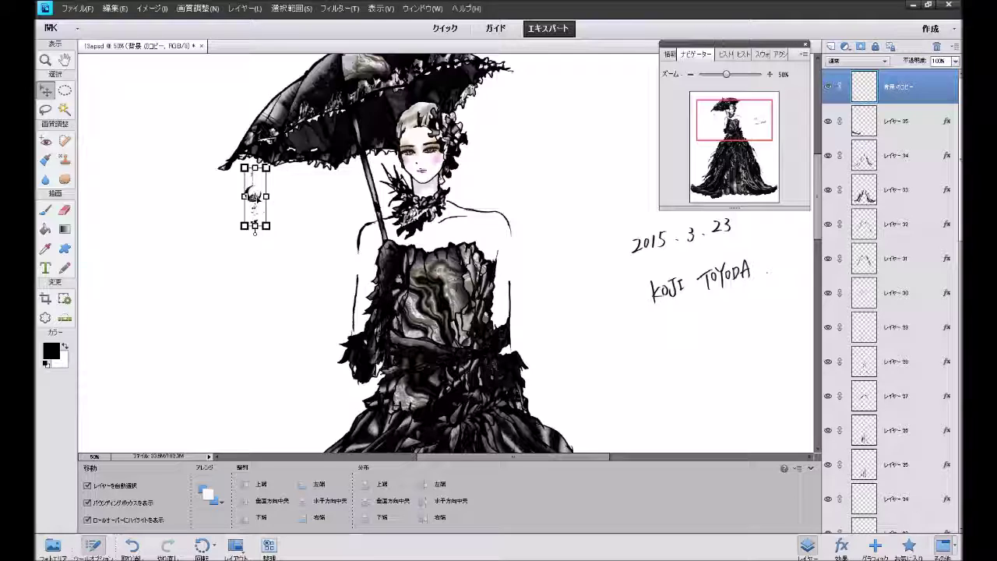
click(137, 546)
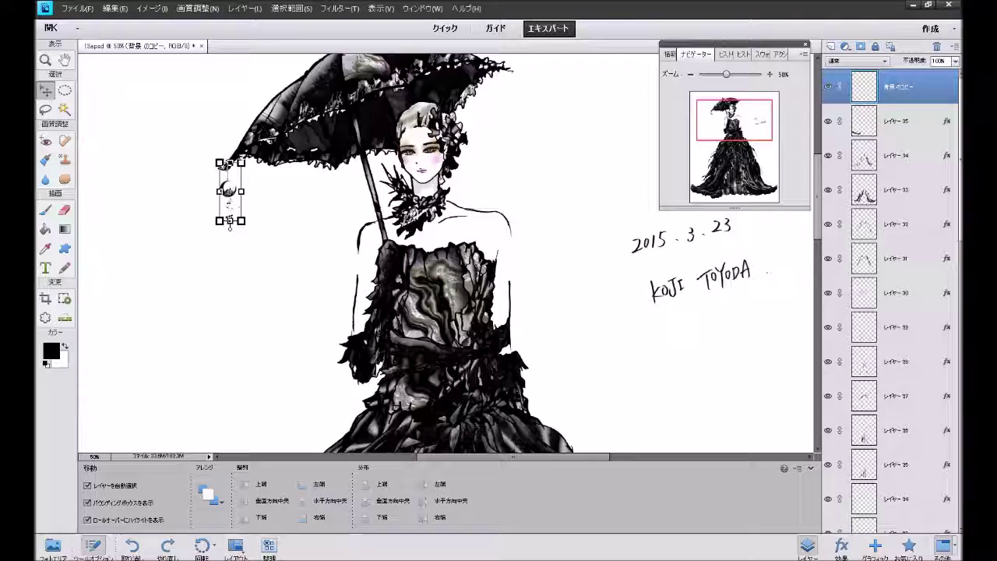
Alt-drag copies of the crescent charm in a row rightward along the parasol's ruffled edge.
drag(231, 211, 330, 195)
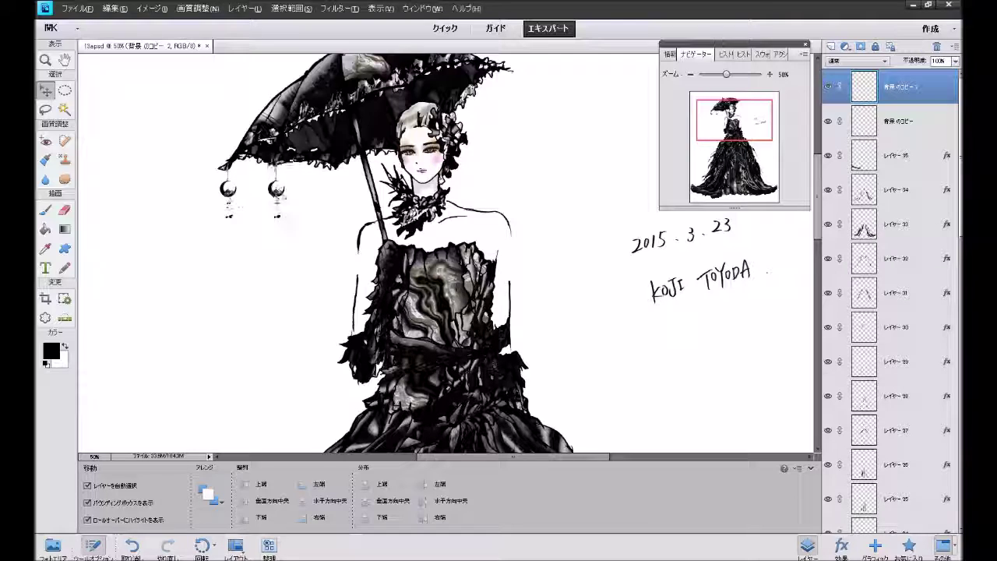
click(334, 196)
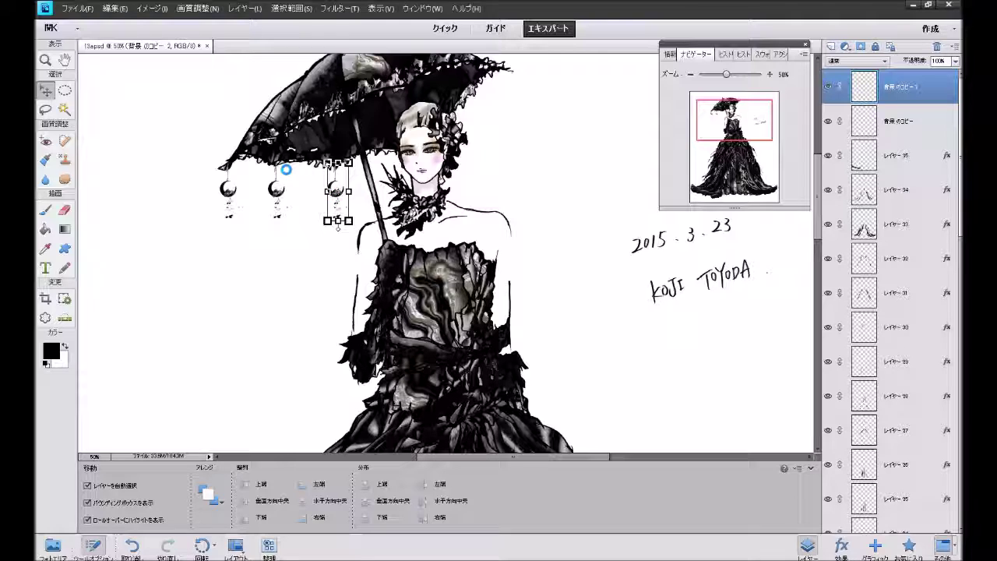
drag(286, 169, 323, 225)
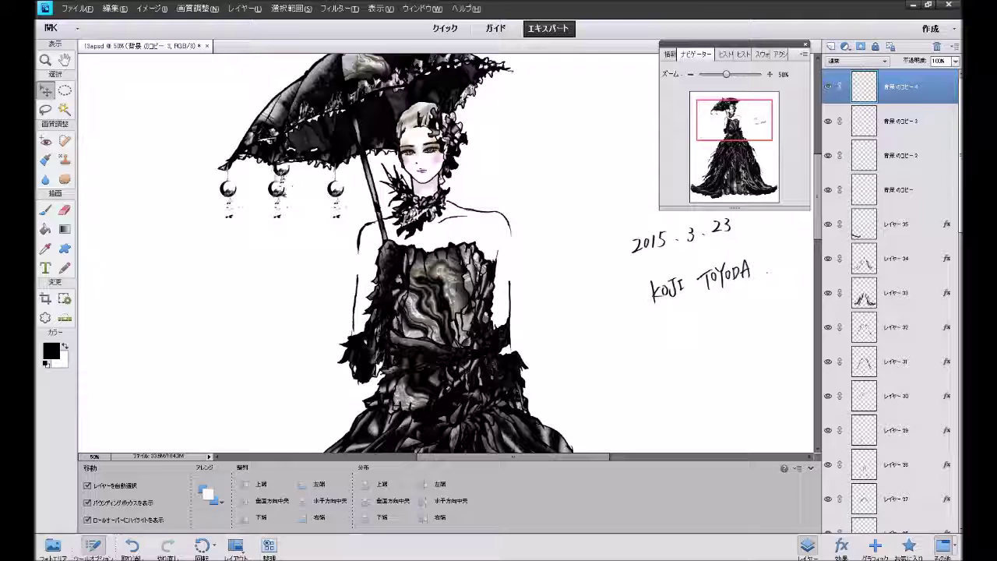
click(277, 181)
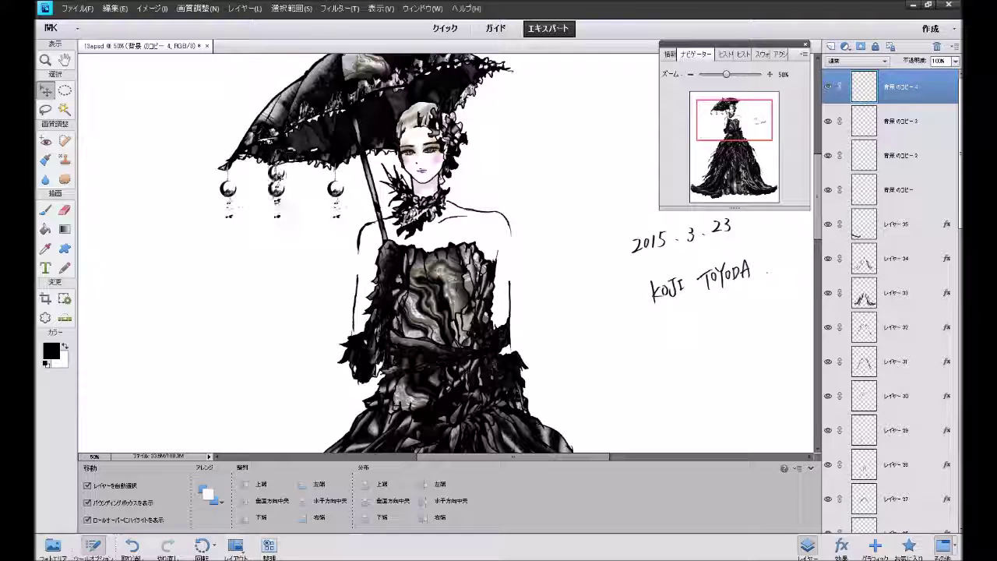
drag(345, 156, 350, 142)
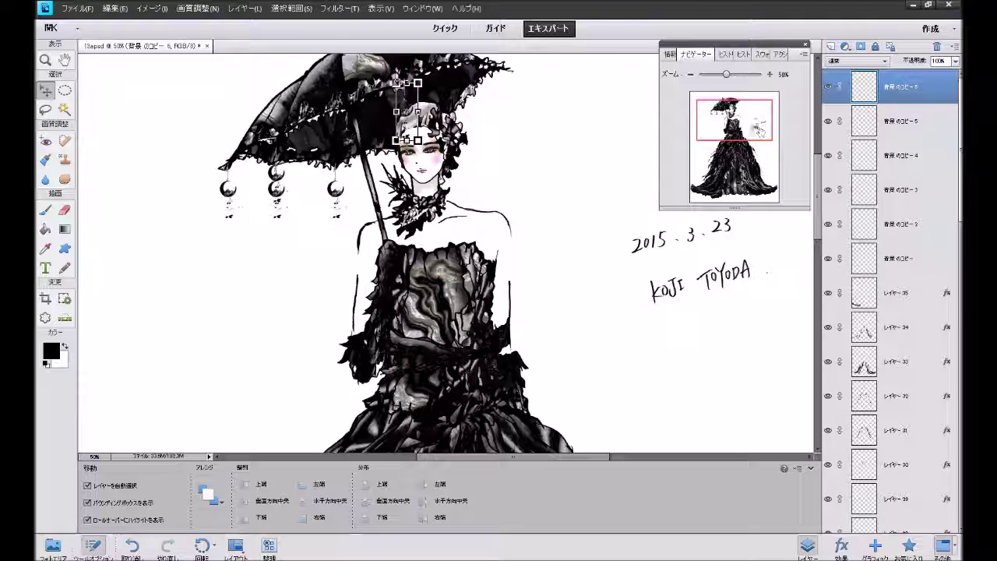
Undo the accidental move of the parasol-top layer and return to a charm layer.
drag(759, 129, 764, 123)
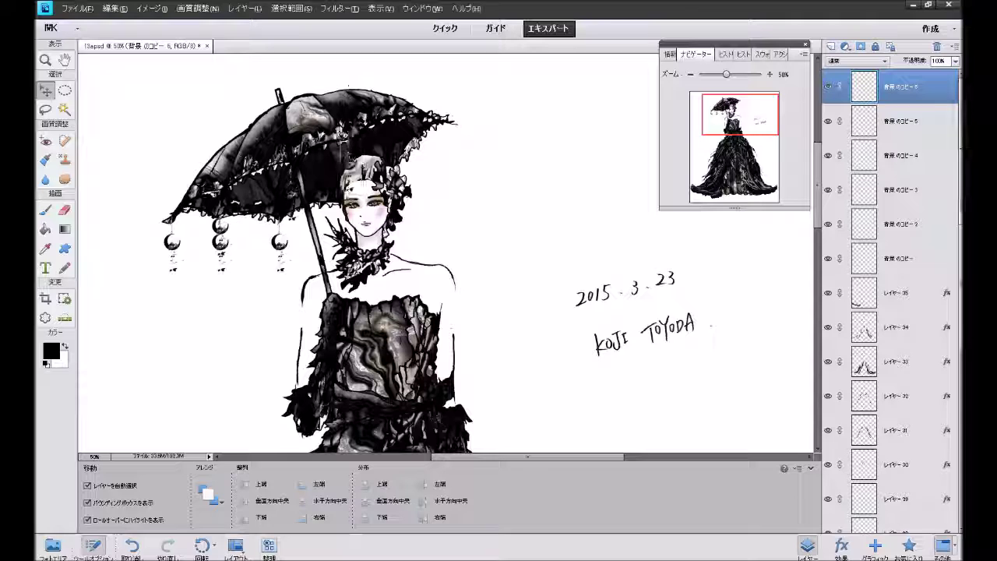
click(378, 146)
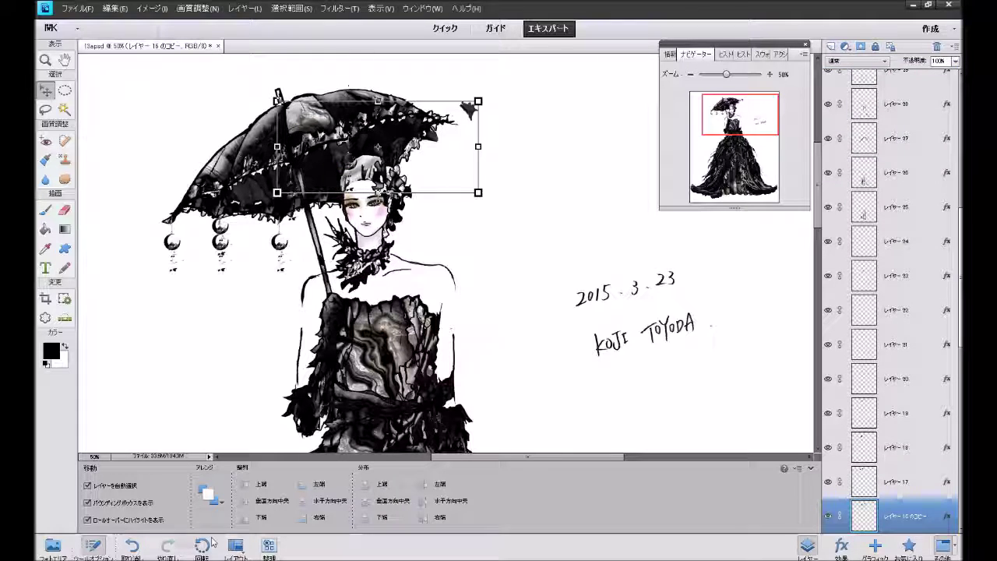
click(133, 545)
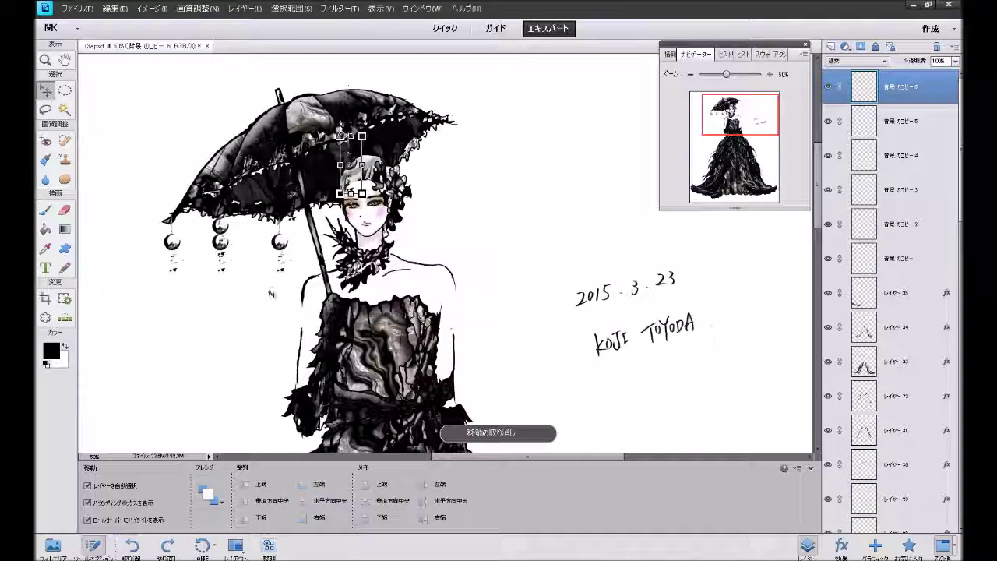
key(ctrl+z)
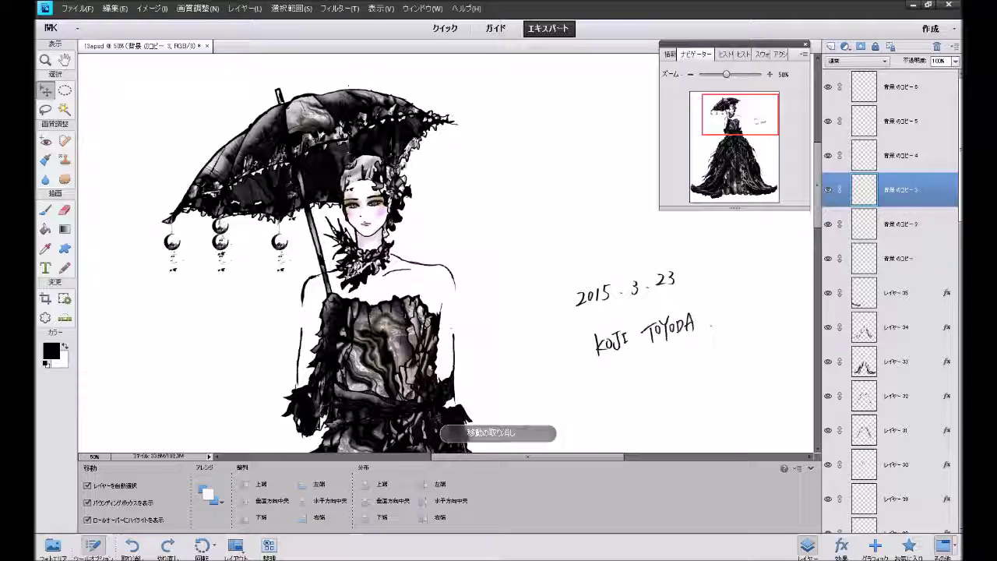
Duplicate a charm layer, hang it from the parasol's right edge, and duplicate it again.
key(ctrl+j)
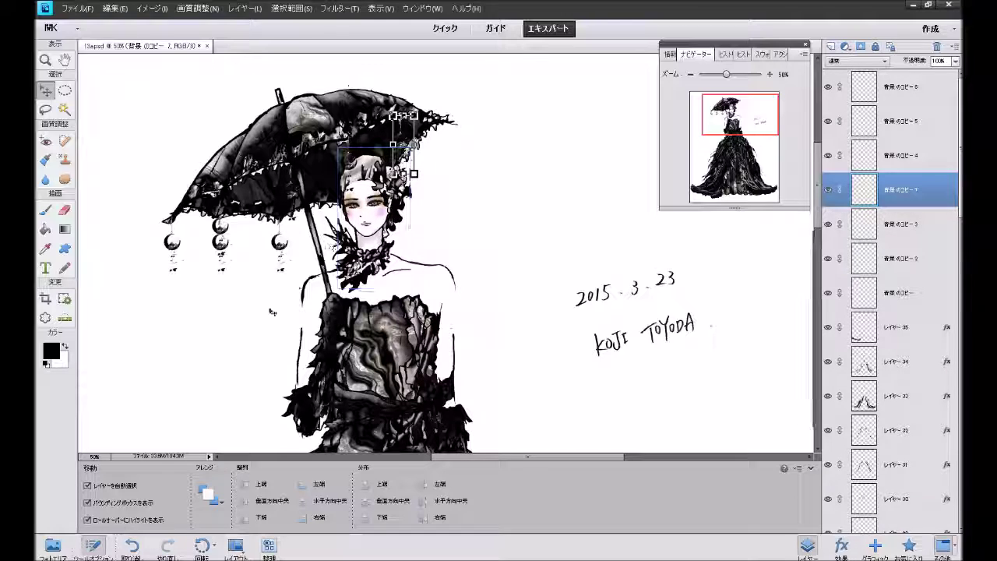
click(281, 243)
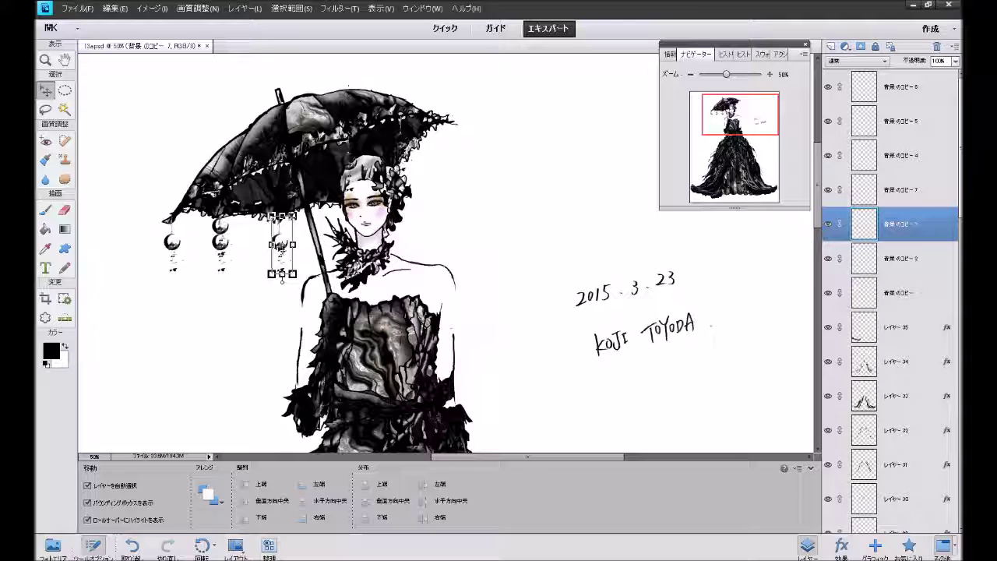
drag(413, 195, 440, 149)
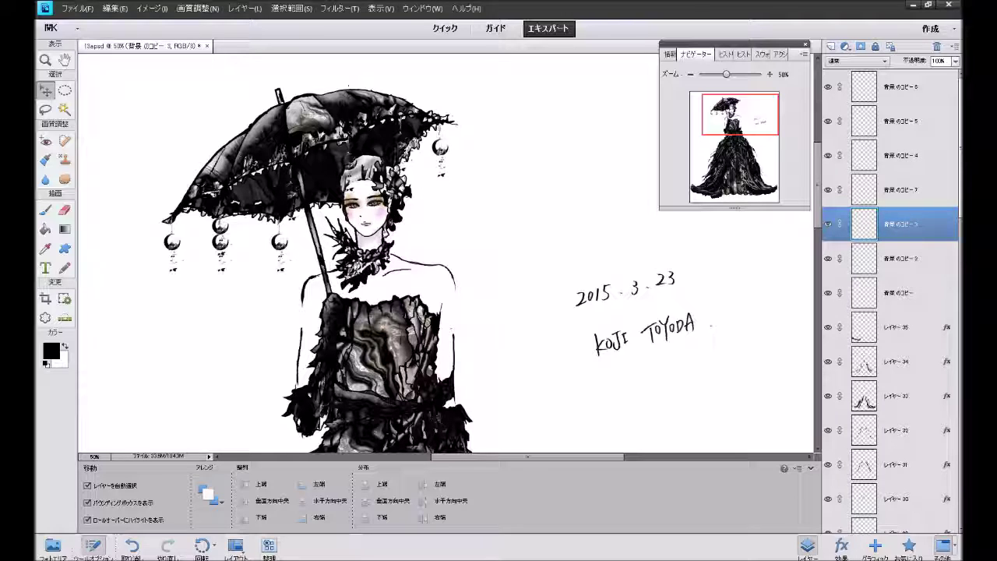
key(ctrl+j)
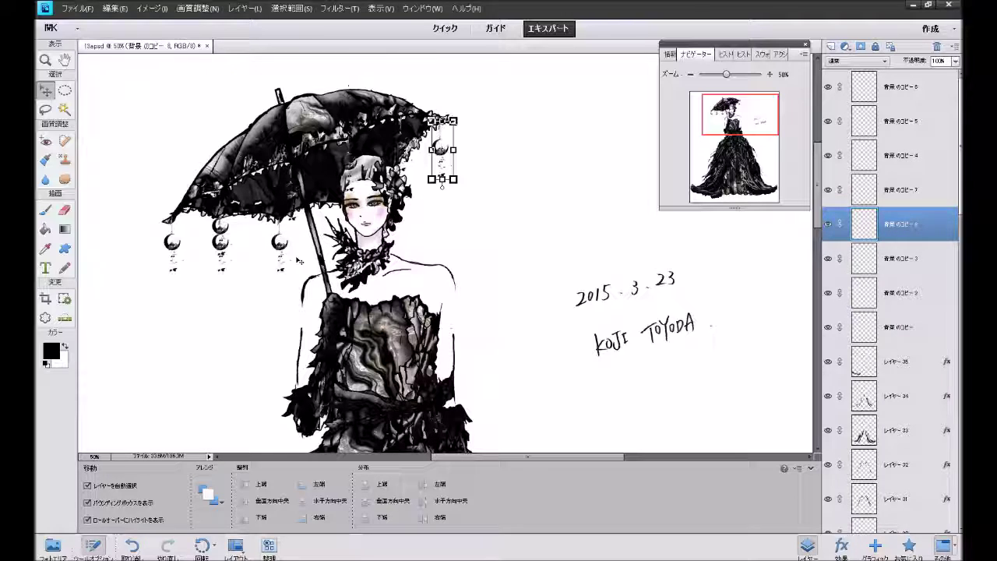
Scale a charm under the parasol to about 74.3% and Alt-drag a copy to its right.
click(229, 272)
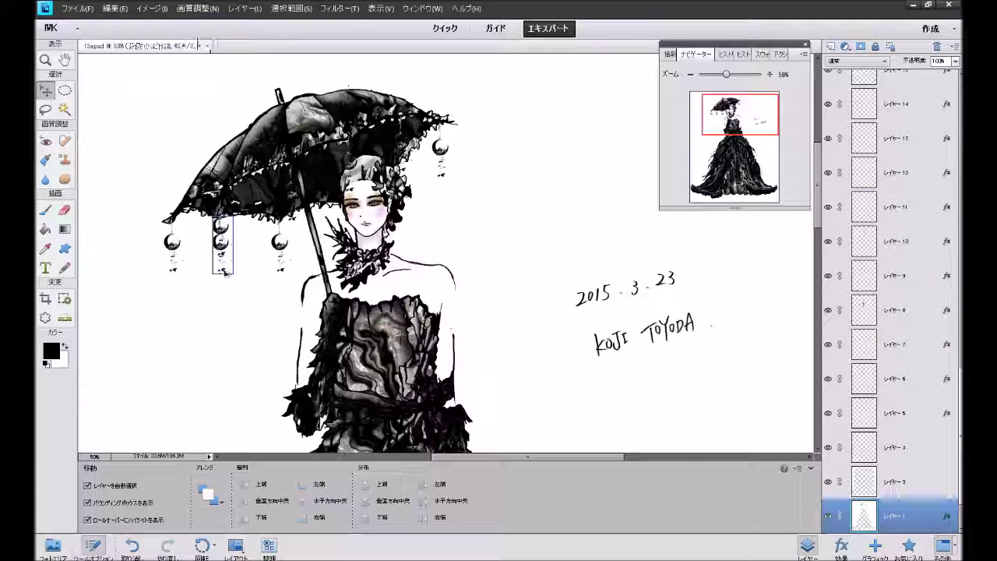
click(222, 271)
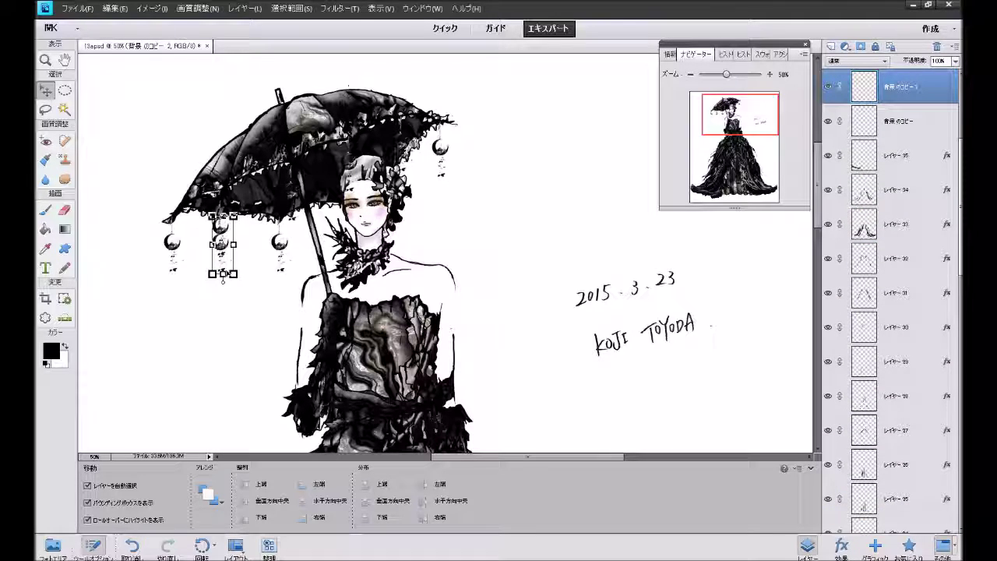
click(223, 274)
drag(234, 274, 229, 259)
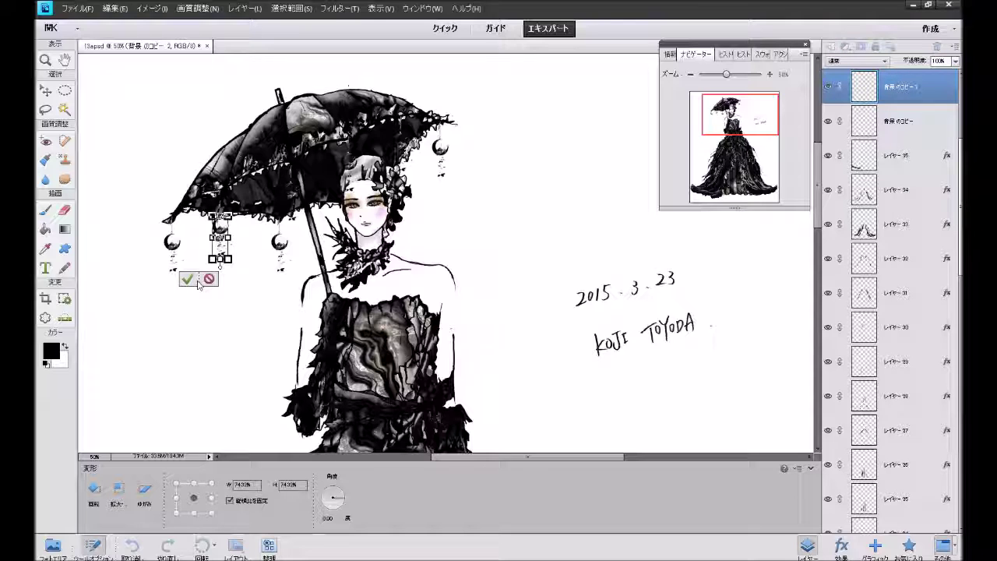
click(191, 279)
mouse_move(220, 233)
mouse_down()
mouse_move(281, 245)
mouse_move(288, 261)
mouse_up()
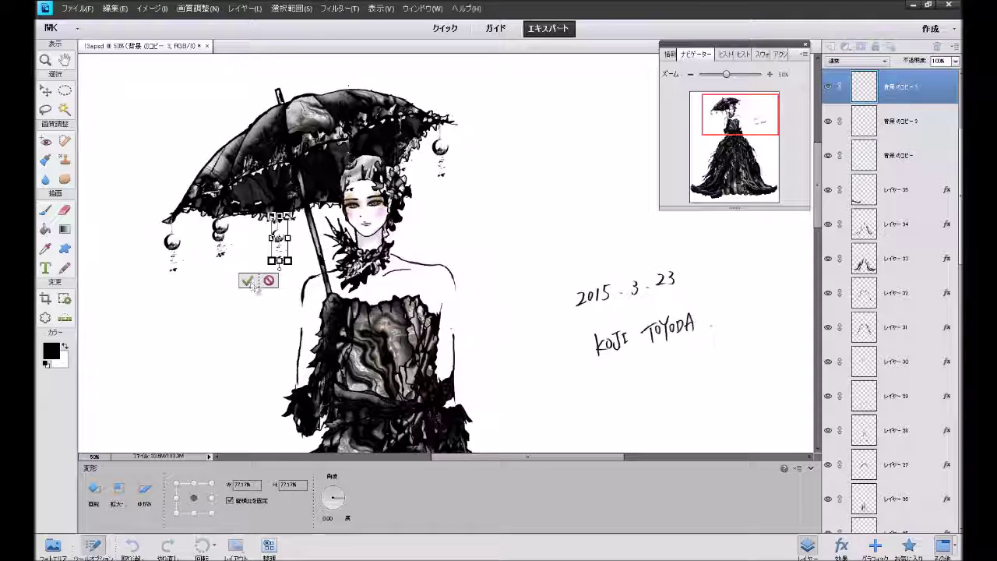
click(246, 279)
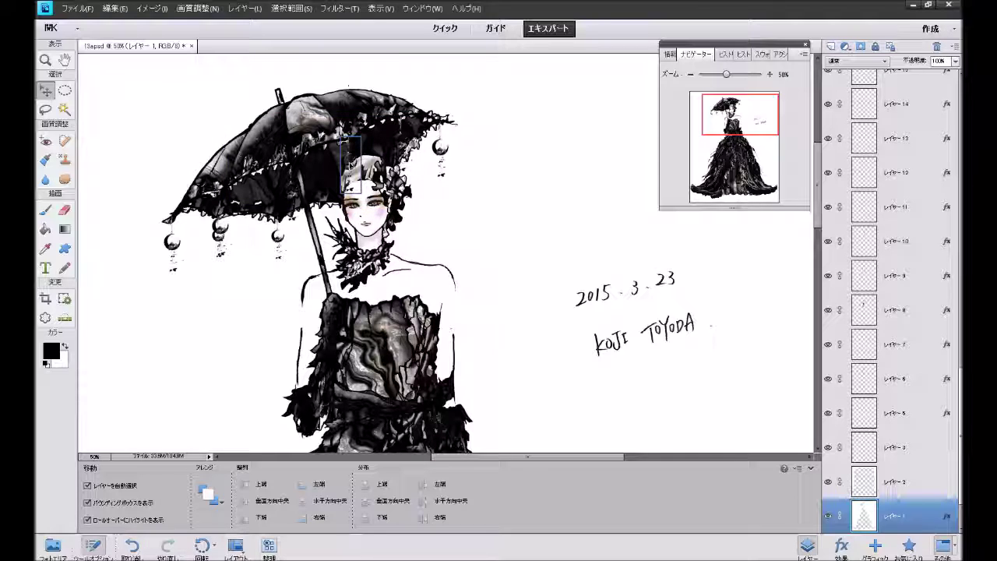
Scale the hair ornament to 84.72% with Free Transform and commit it.
click(351, 168)
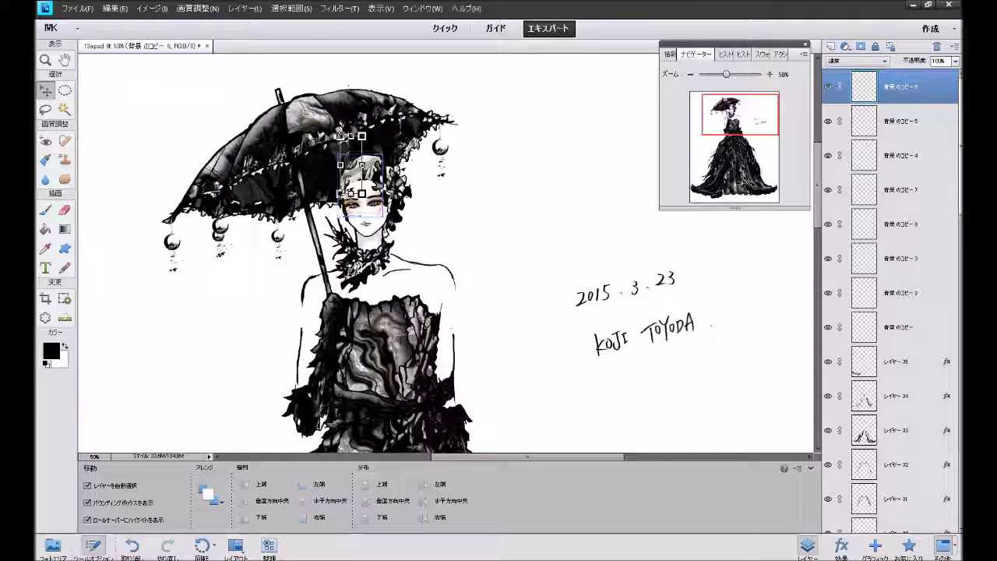
key(ctrl+t)
drag(344, 189, 346, 186)
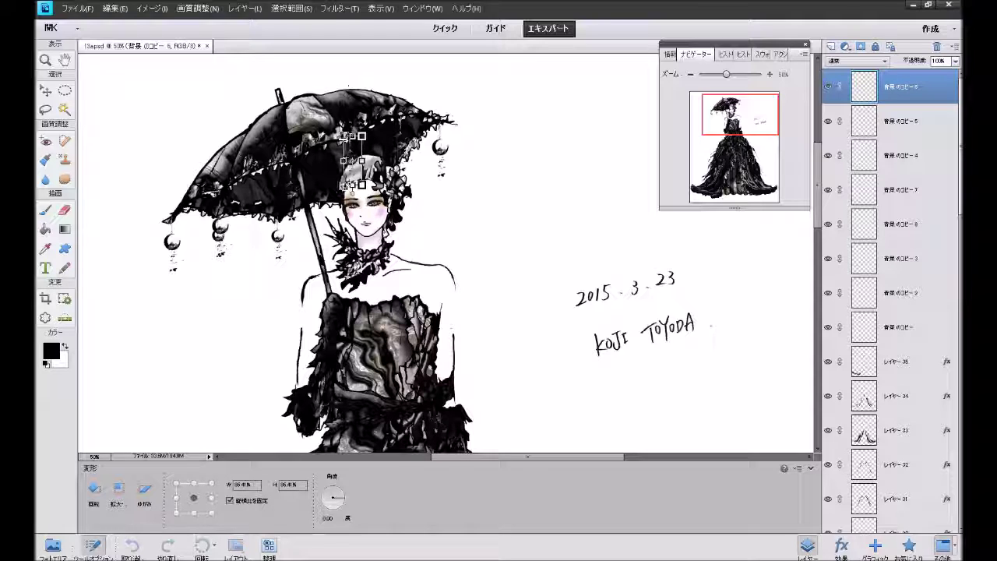
click(326, 206)
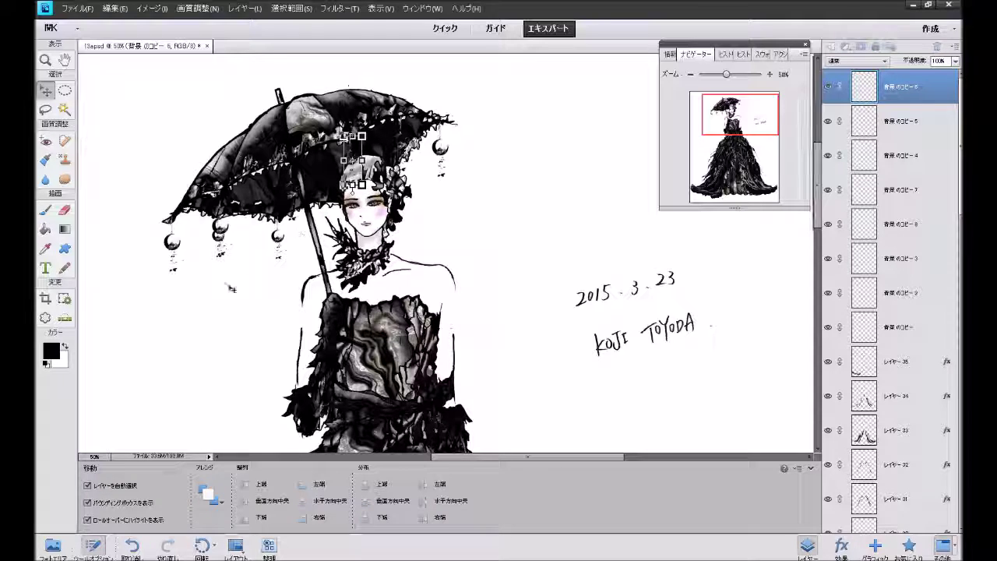
click(231, 289)
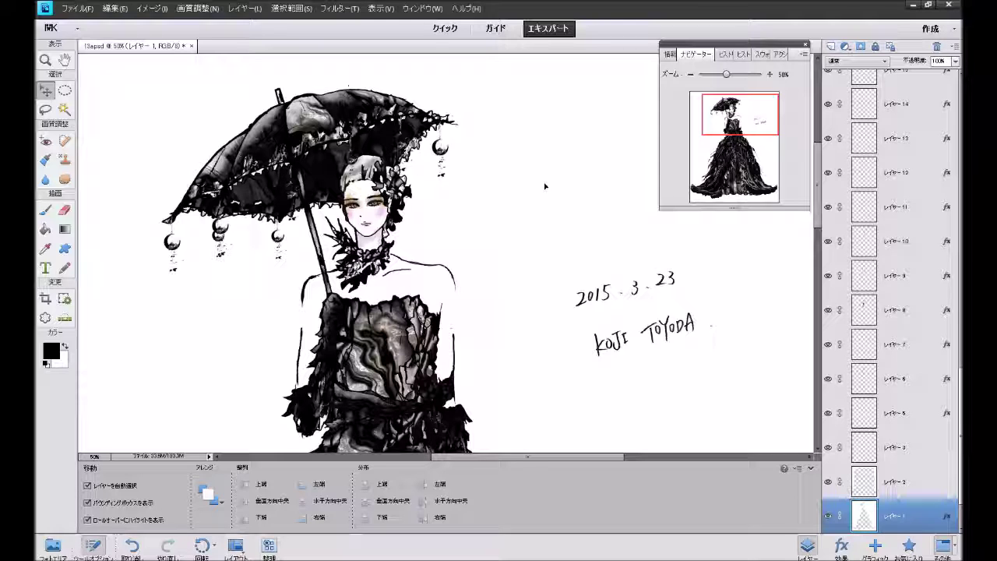
Zoom out to 25% and scroll through the full illustration from parasol to hem.
click(690, 74)
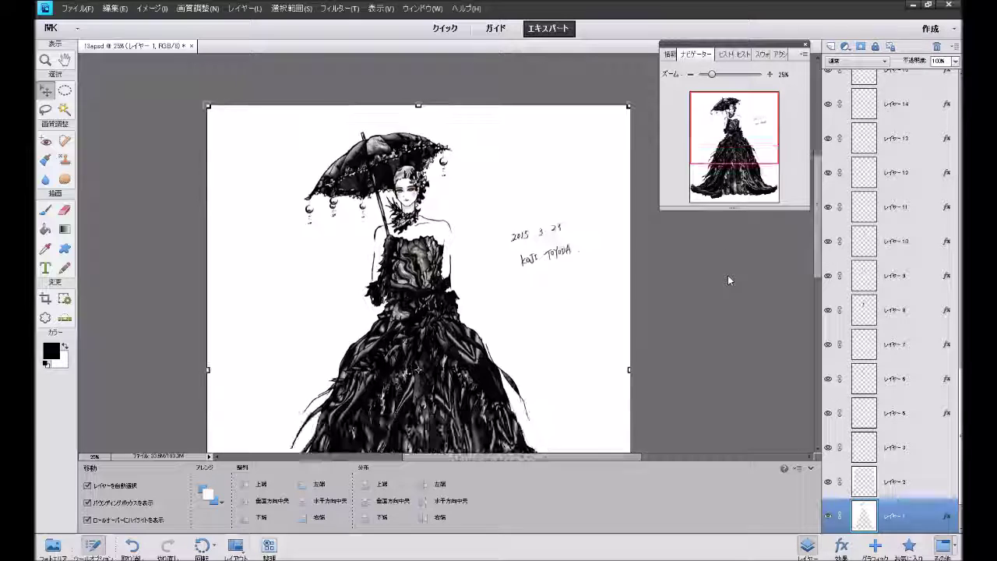
scroll(727, 275, down, 2)
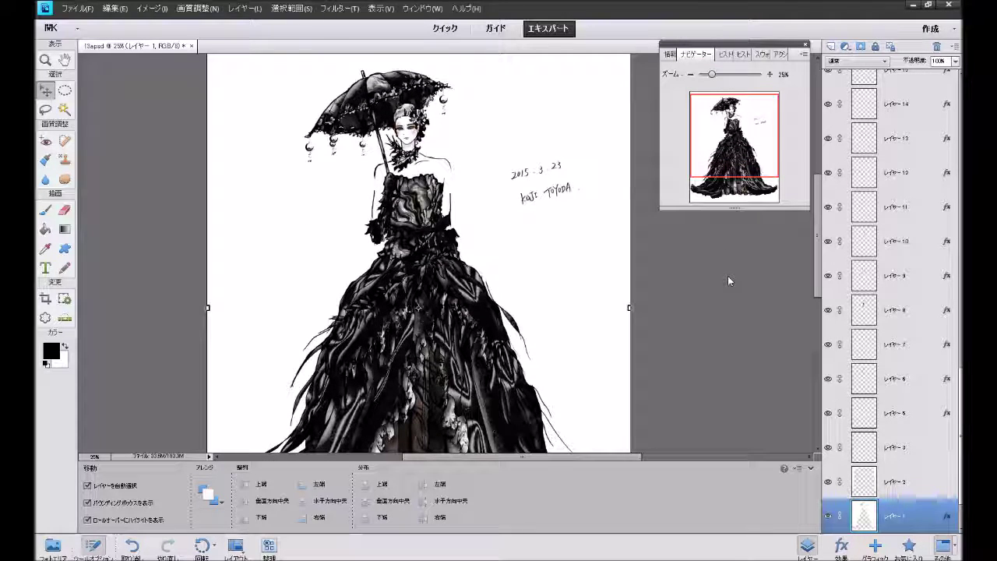
scroll(729, 278, down, 2)
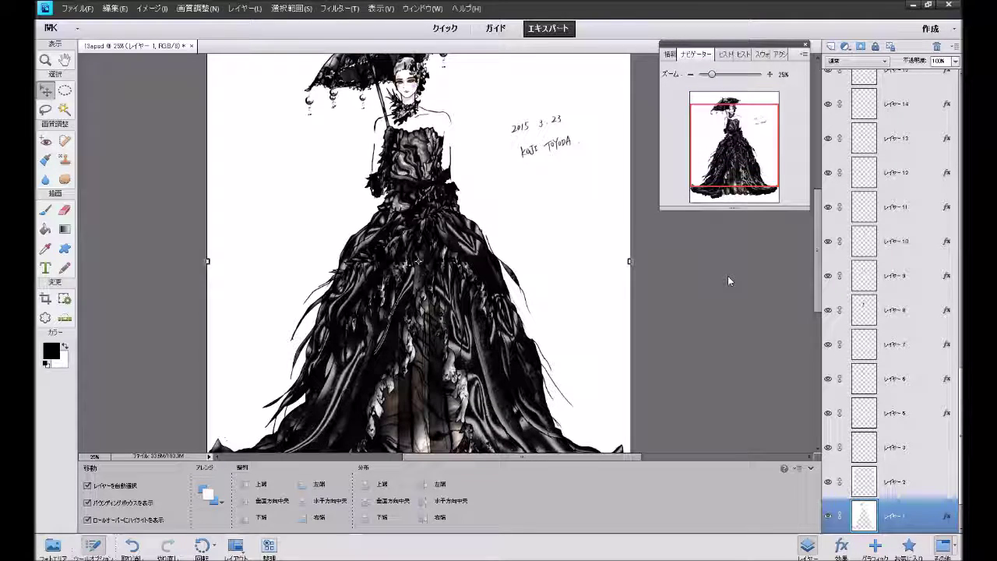
scroll(728, 277, down, 2)
scroll(728, 276, up, 2)
scroll(728, 276, up, 2)
key(alt+bracketleft)
key(alt+bracketleft)
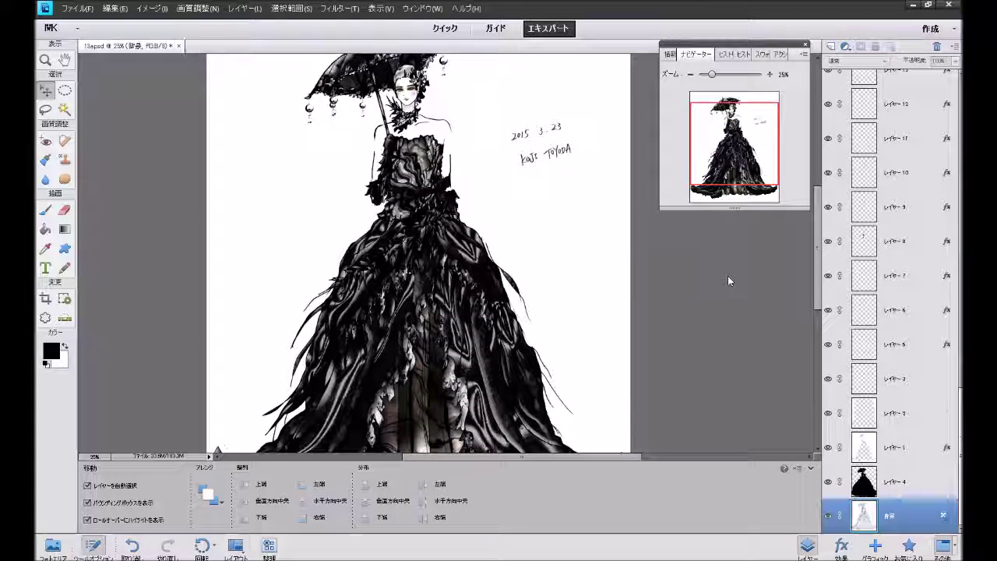
scroll(728, 276, down, 1)
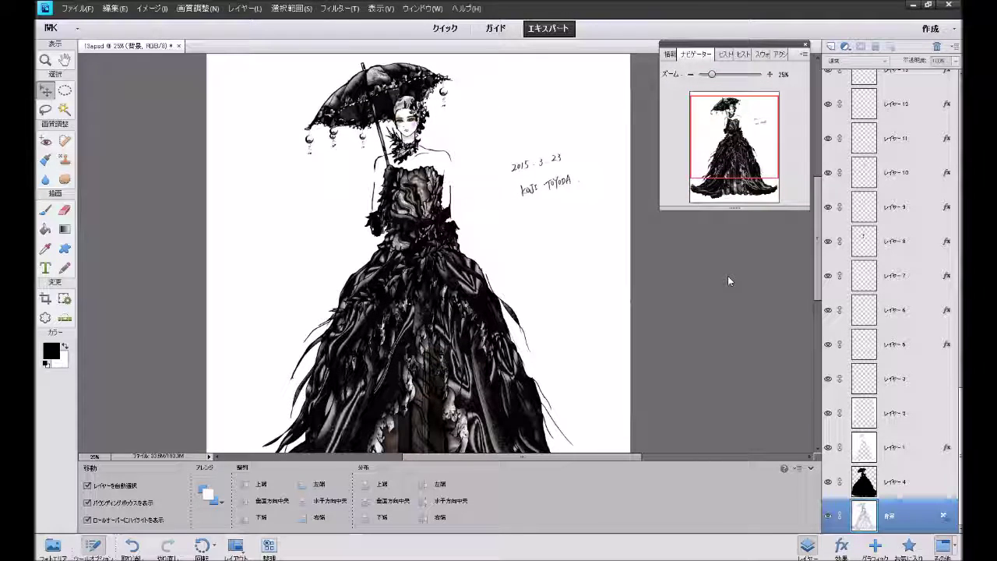
scroll(727, 276, down, 1)
scroll(727, 276, down, 2)
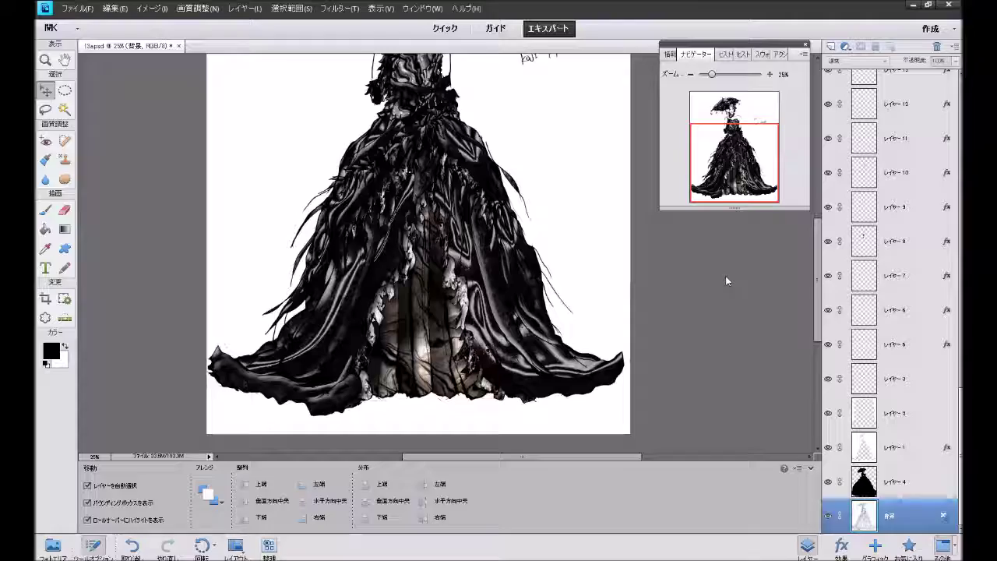
scroll(725, 275, up, 1)
scroll(725, 276, up, 3)
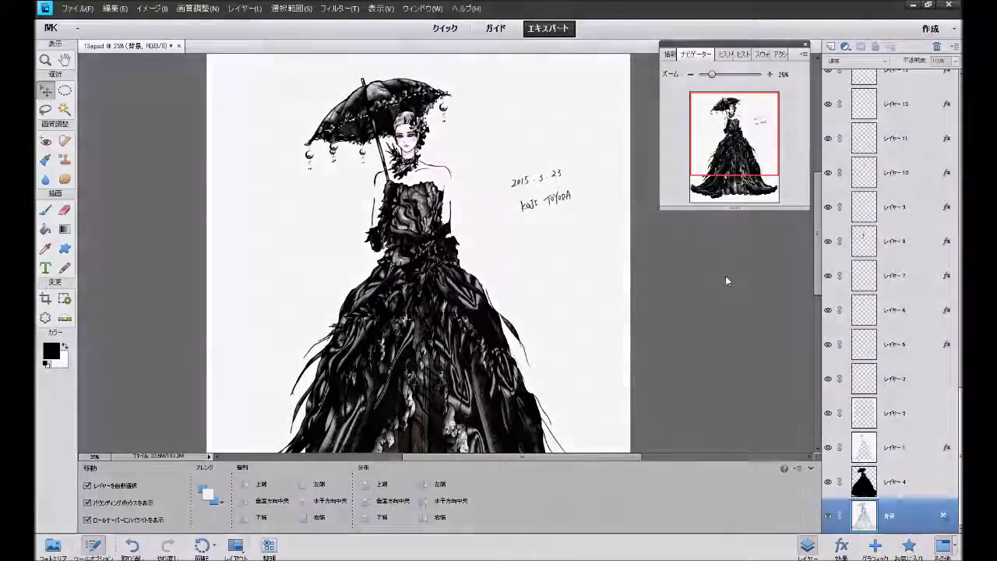